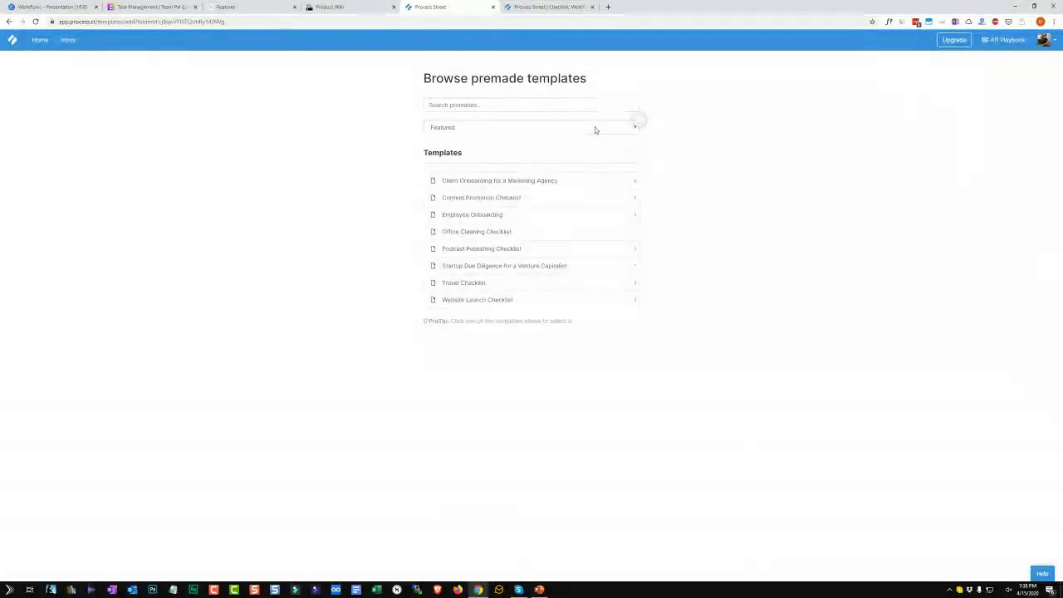
Step: Filter the premade templates to the Business category
left_click(595, 127)
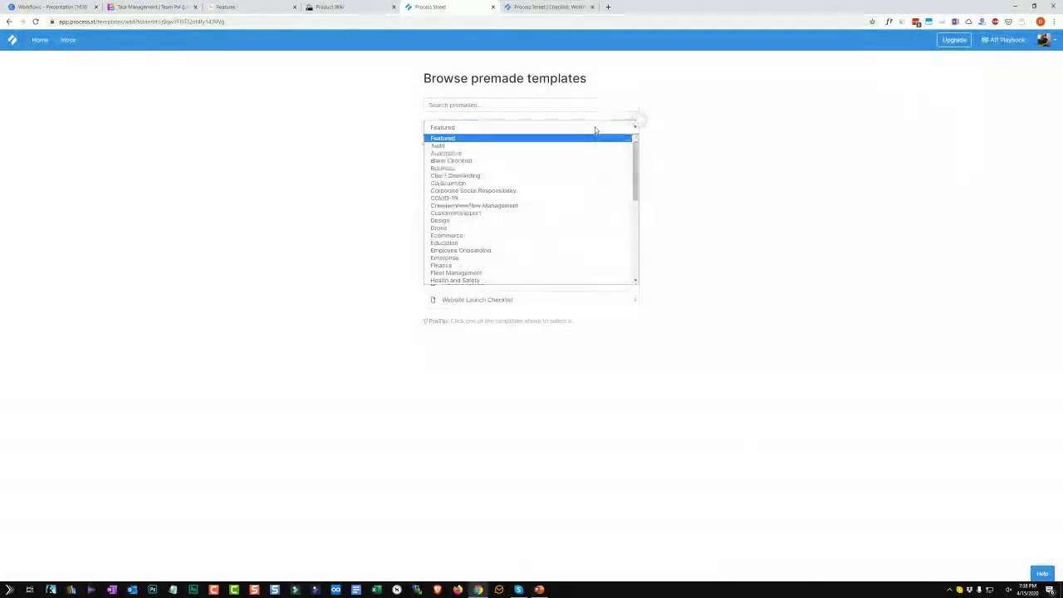
left_click(547, 168)
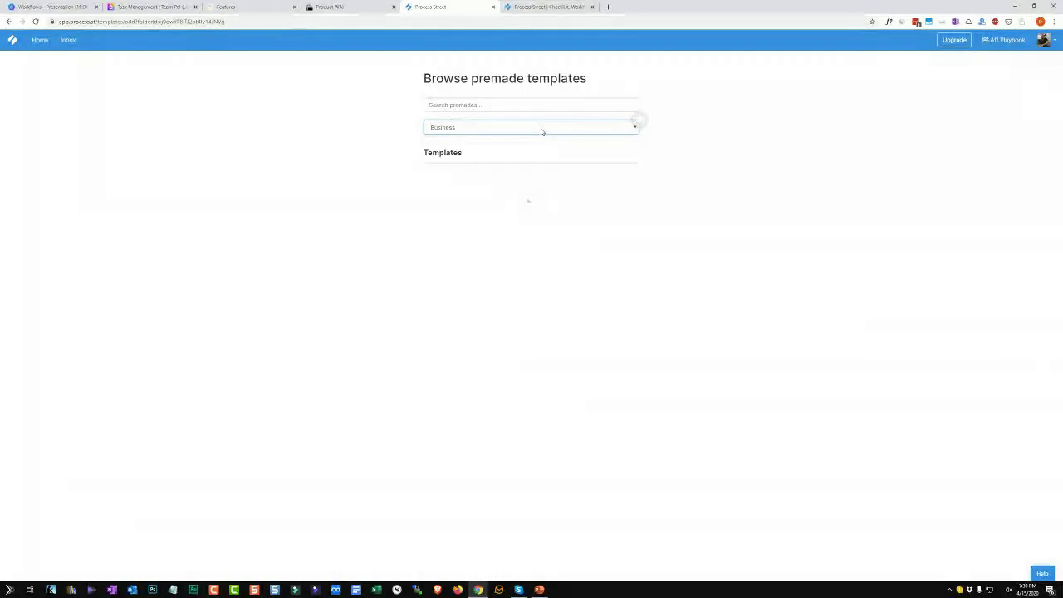
Step: Switch to the process.st website, reload its home page and review how it helps create and run workflows
left_click(555, 7)
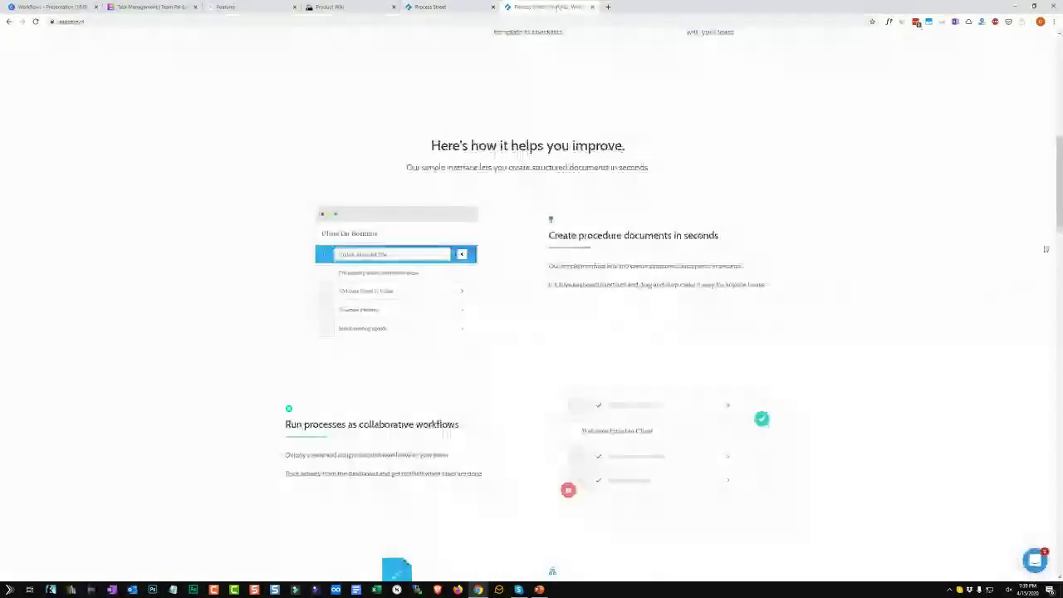
scroll(254, 99, "up", 10)
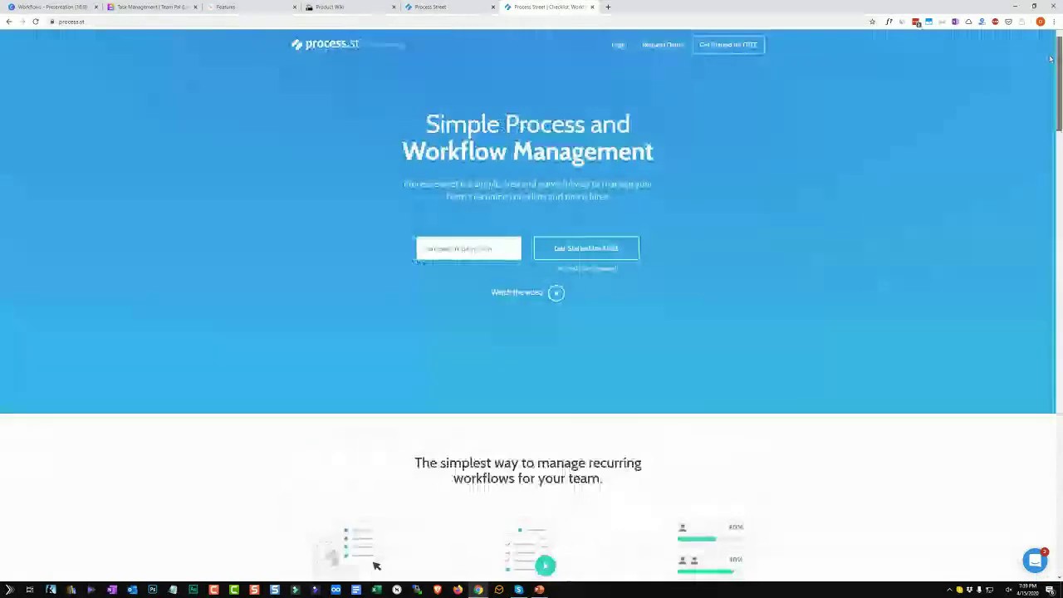
left_click(300, 19)
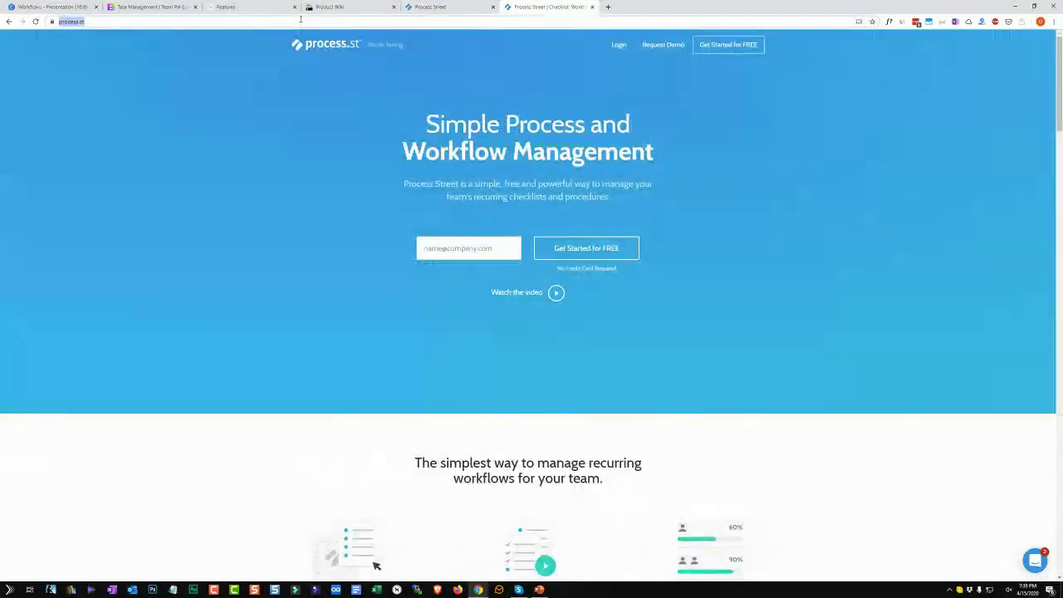
key("Return")
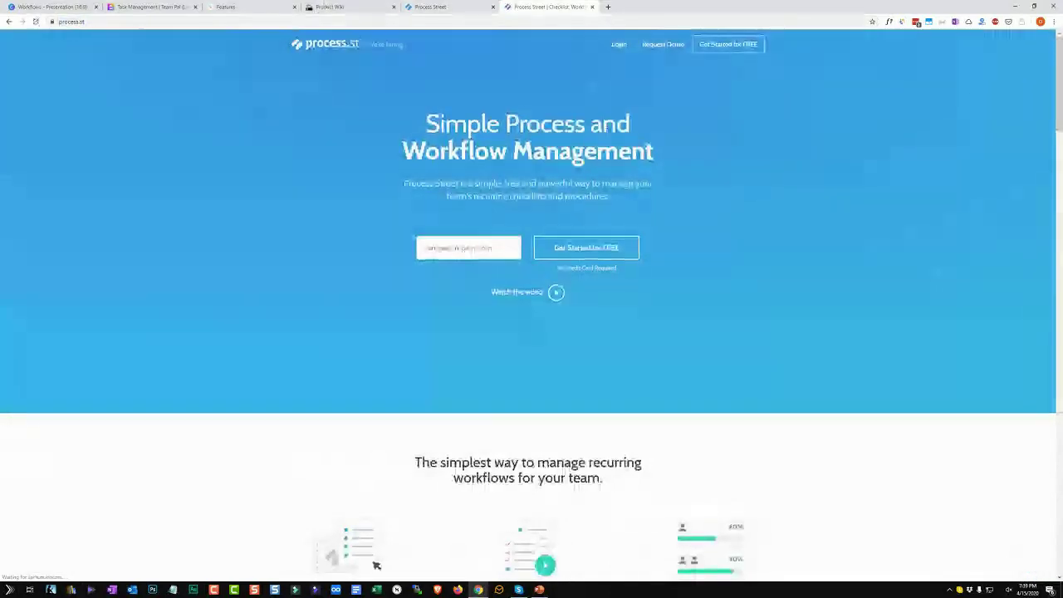
scroll(644, 239, "down", 7)
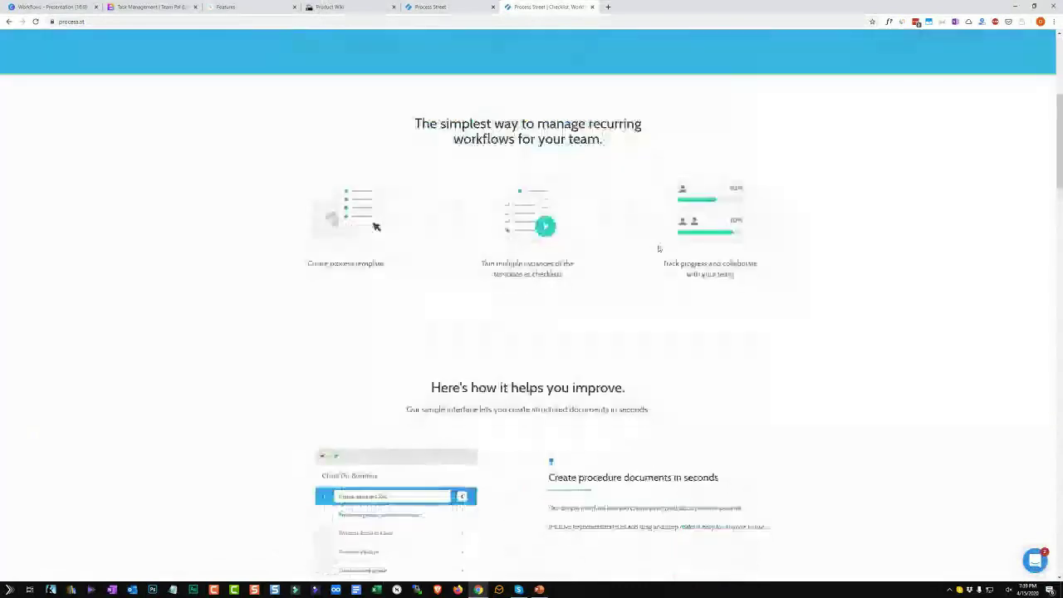
scroll(1026, 156, "down", 20)
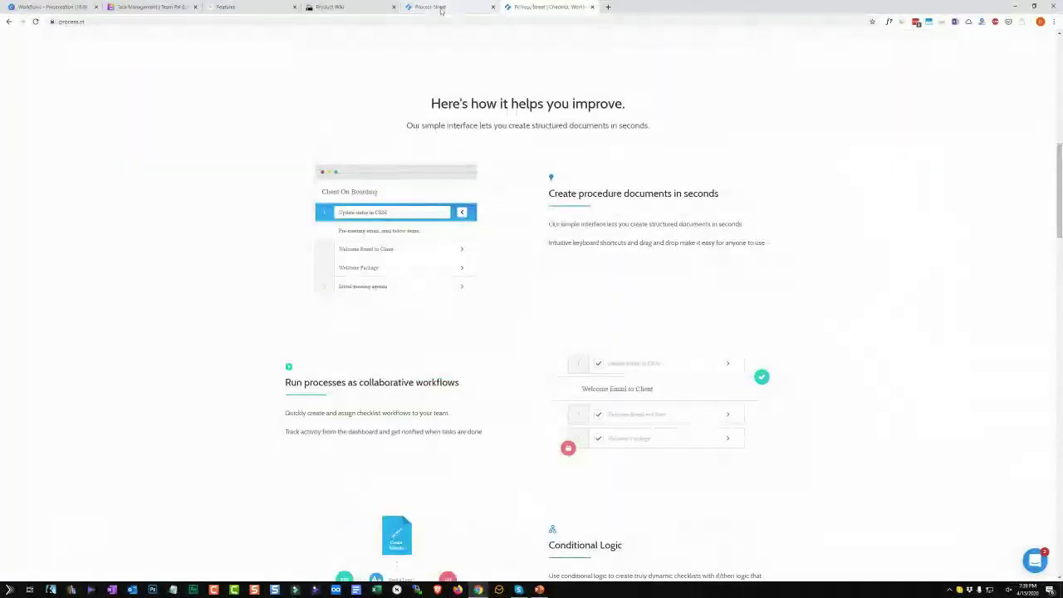
Step: Return to the premade templates and look through the full range of available categories, keeping Business selected
left_click(441, 7)
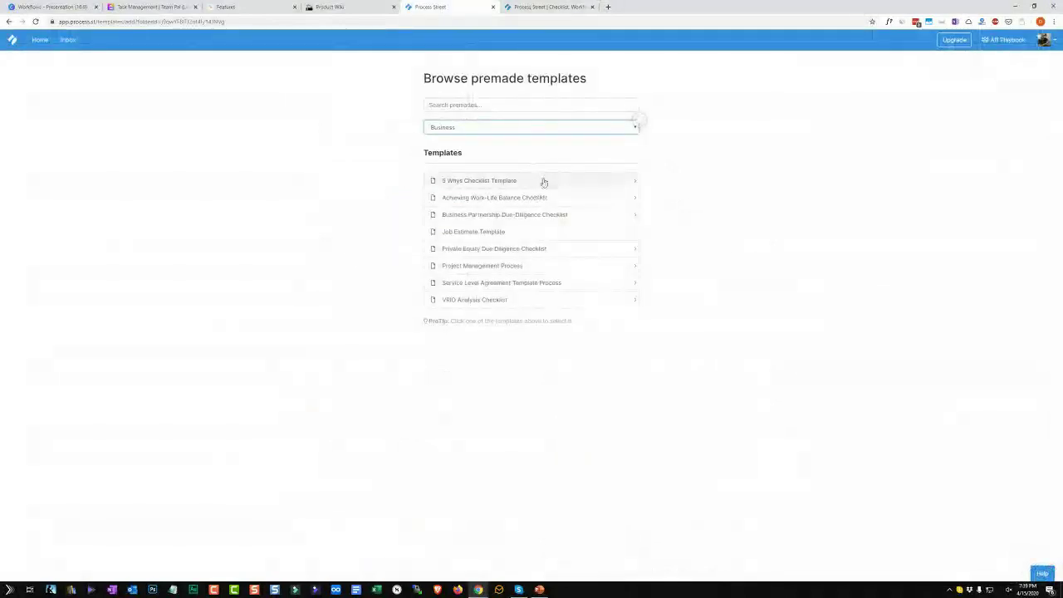
left_click(507, 123)
scroll(515, 175, "down", 5)
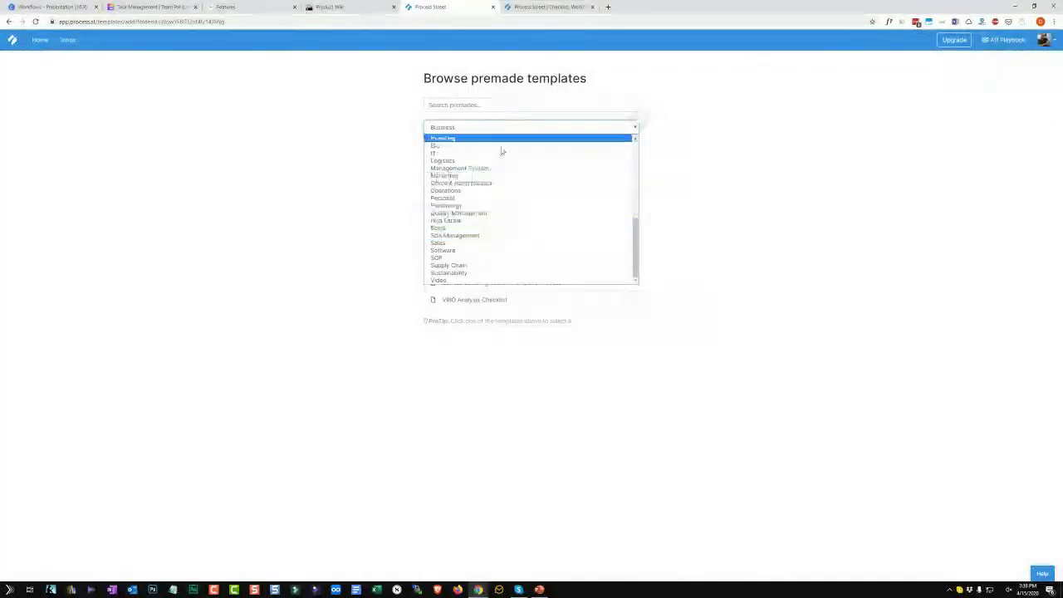
scroll(502, 236, "up", 5)
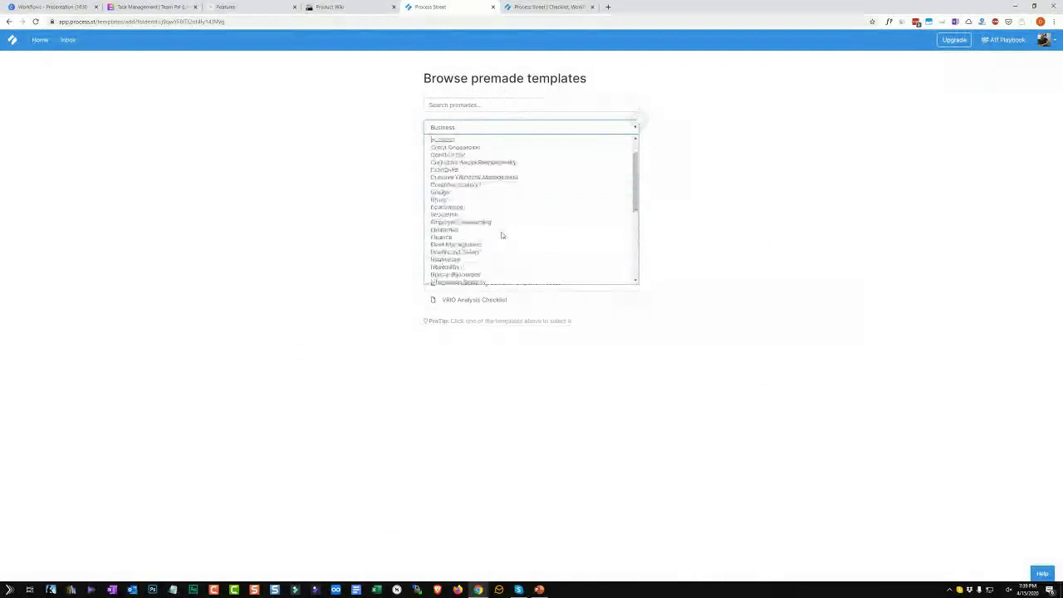
scroll(502, 236, "down", 2)
scroll(502, 236, "up", 10)
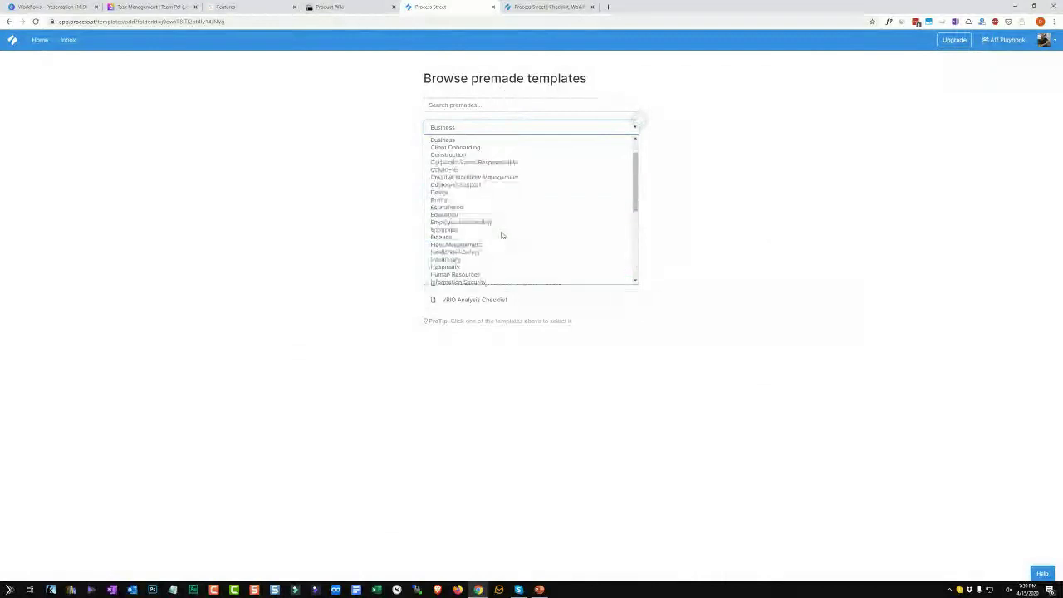
left_click(275, 174)
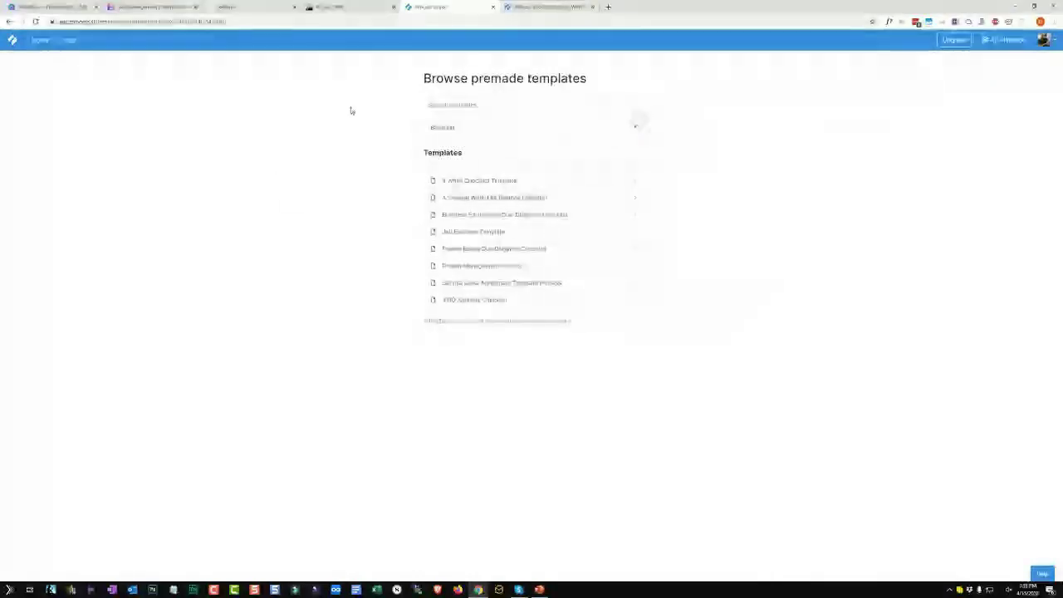
Step: Open the Creating a Newsletter template from Home and show its options menu
left_click(39, 39)
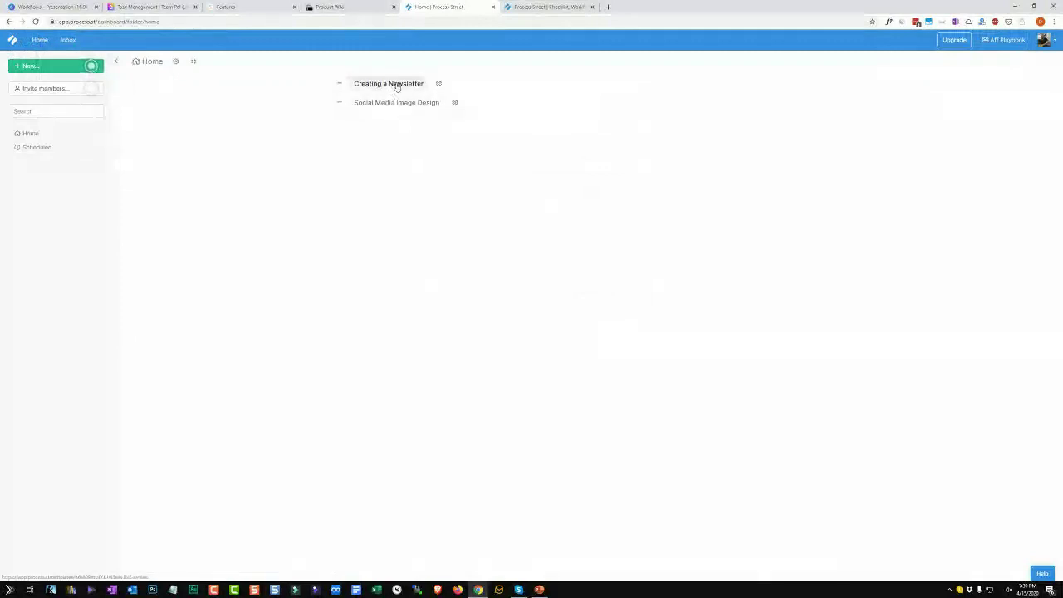
left_click(393, 84)
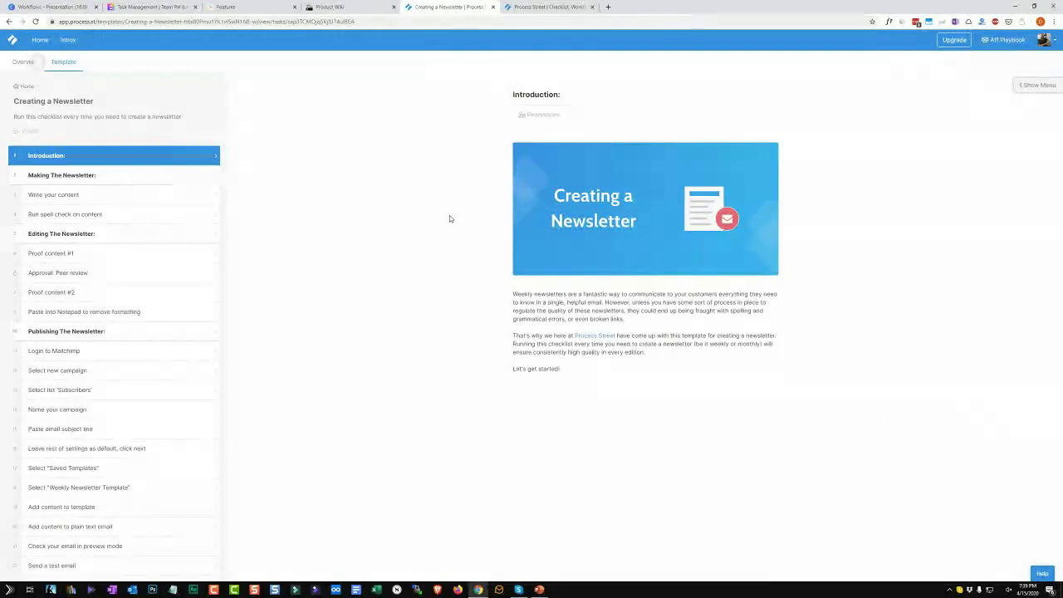
left_click(1039, 84)
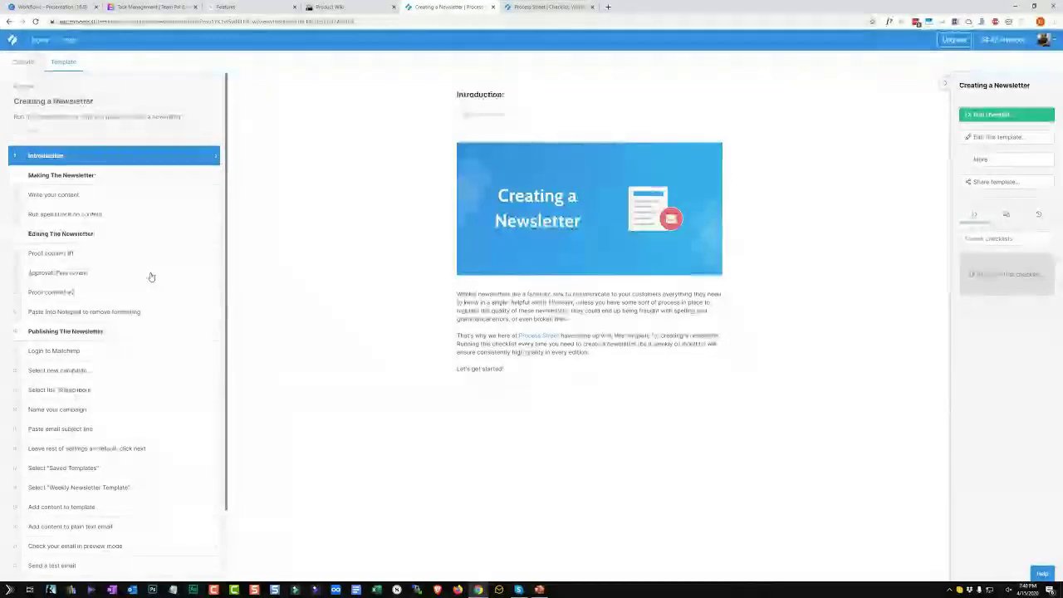
Step: Review the template's Write your content, Run spell check on content and Approval: Peer review tasks
left_click(81, 194)
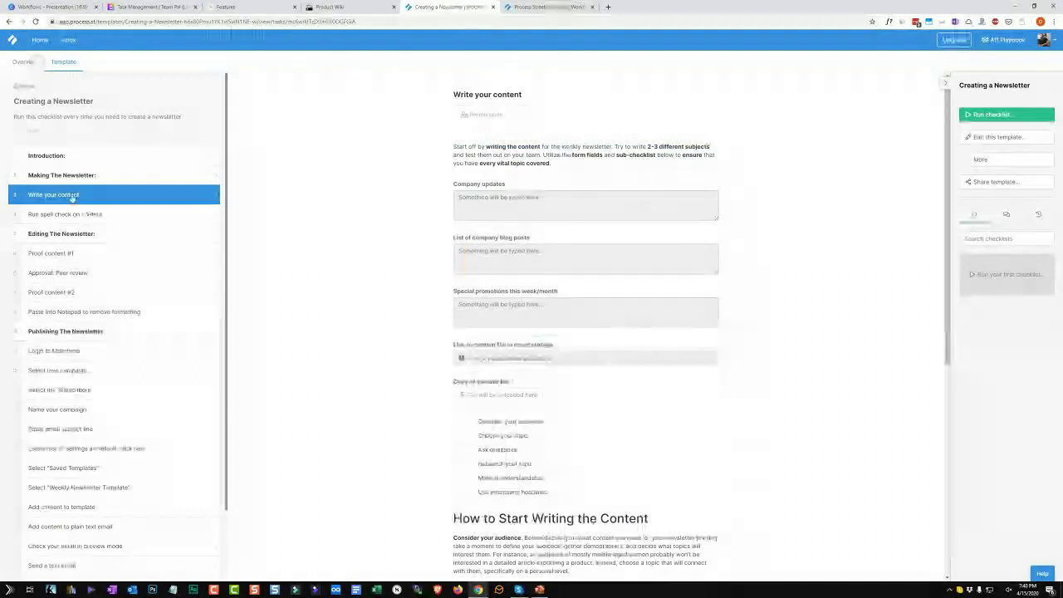
left_click(102, 214)
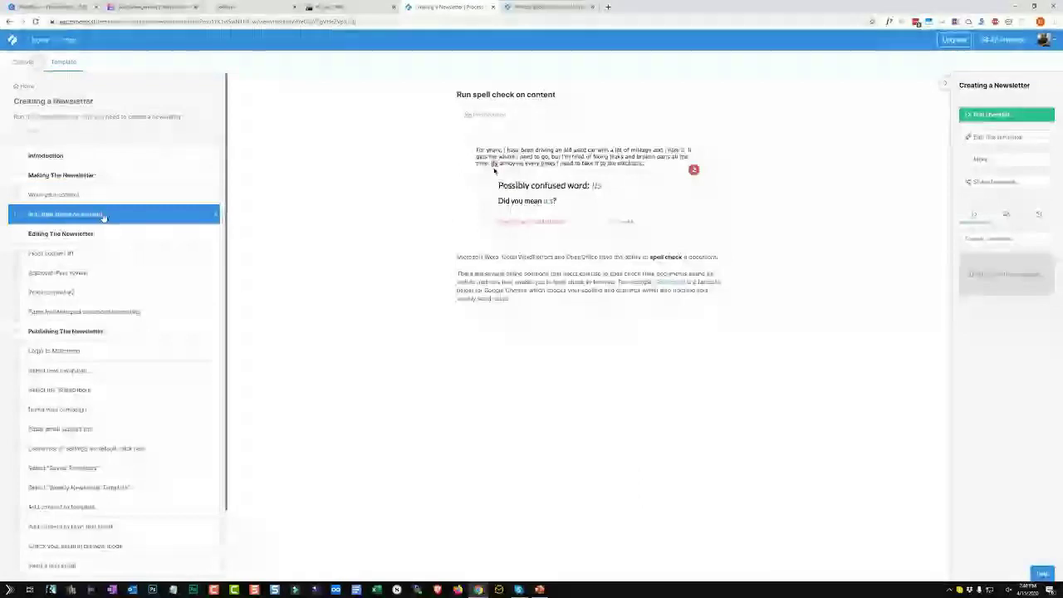
left_click(123, 273)
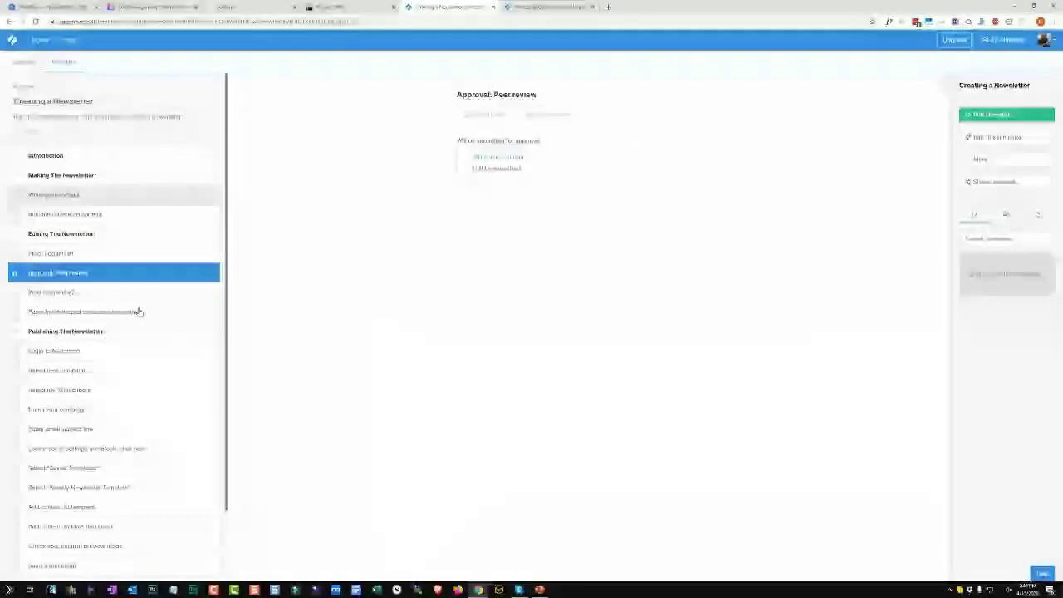
Step: Examine the publishing tasks for logging in to Mailchimp, selecting the Subscribers list, leaving default settings and selecting "Saved Templates"
scroll(133, 299, "down", 1)
left_click(125, 274)
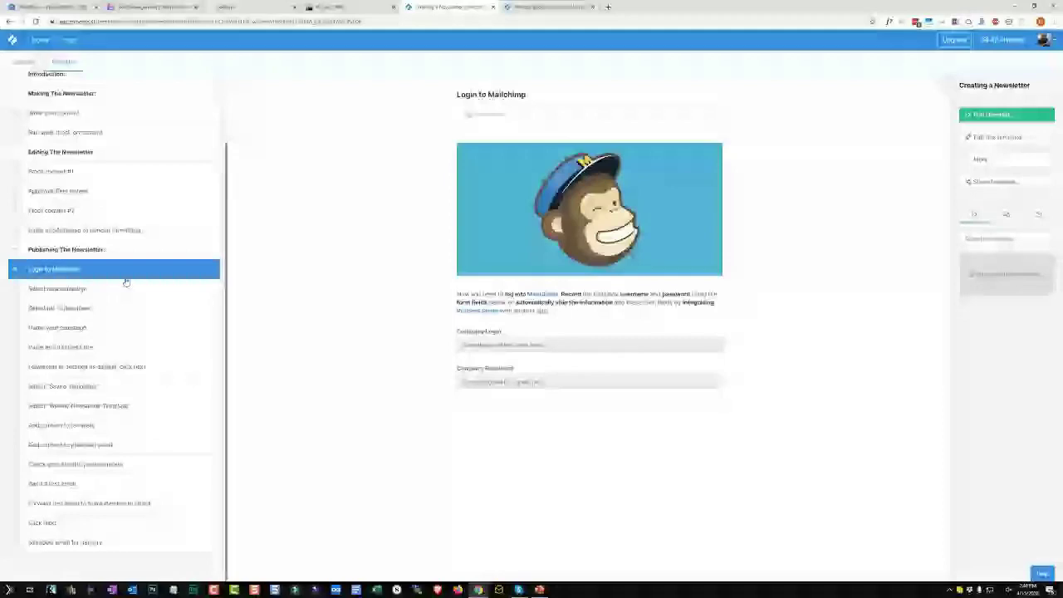
left_click(114, 308)
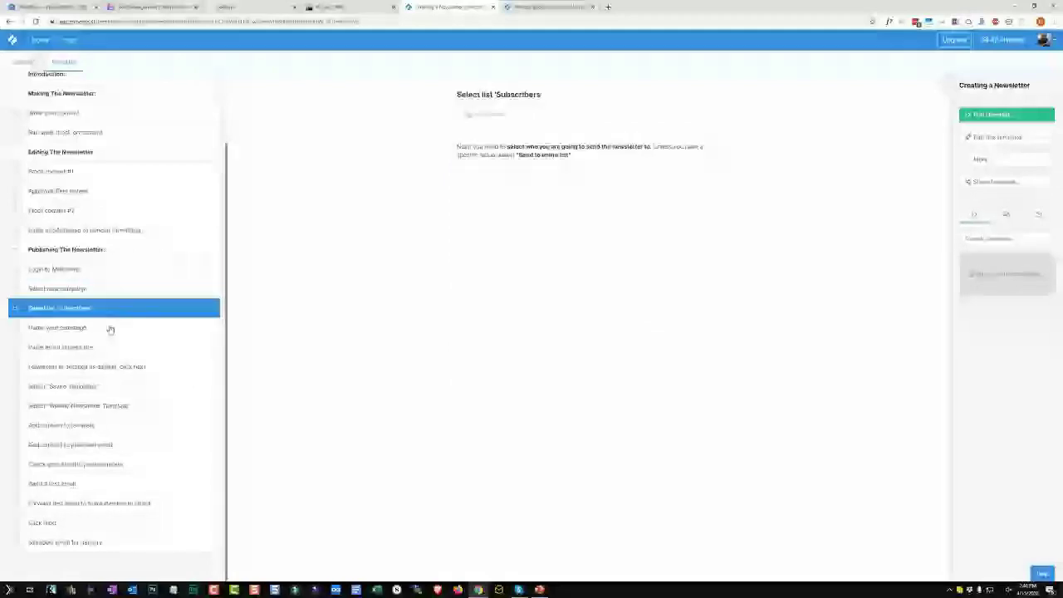
left_click(112, 367)
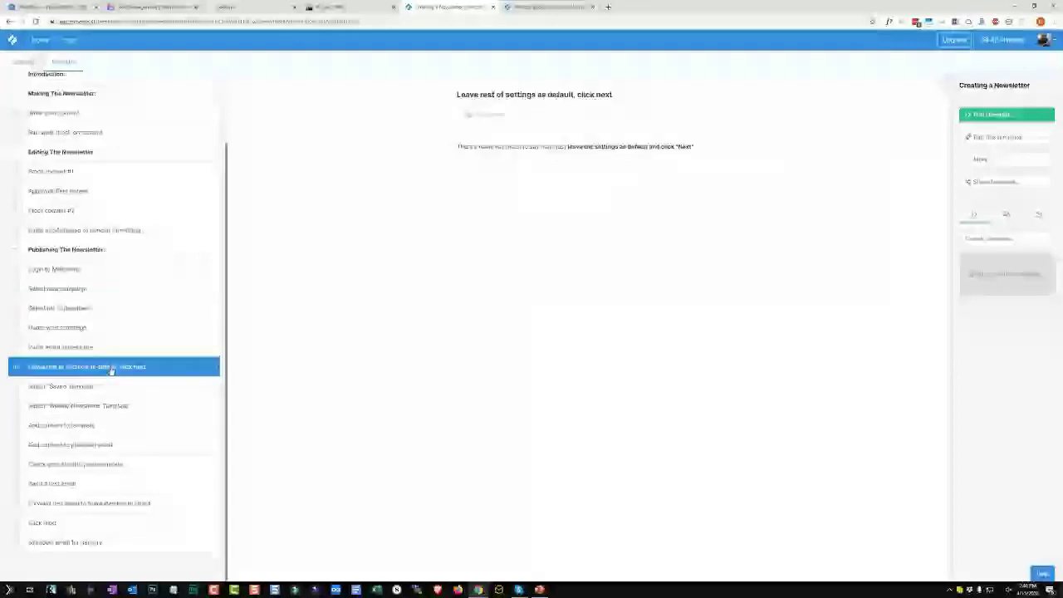
left_click(120, 387)
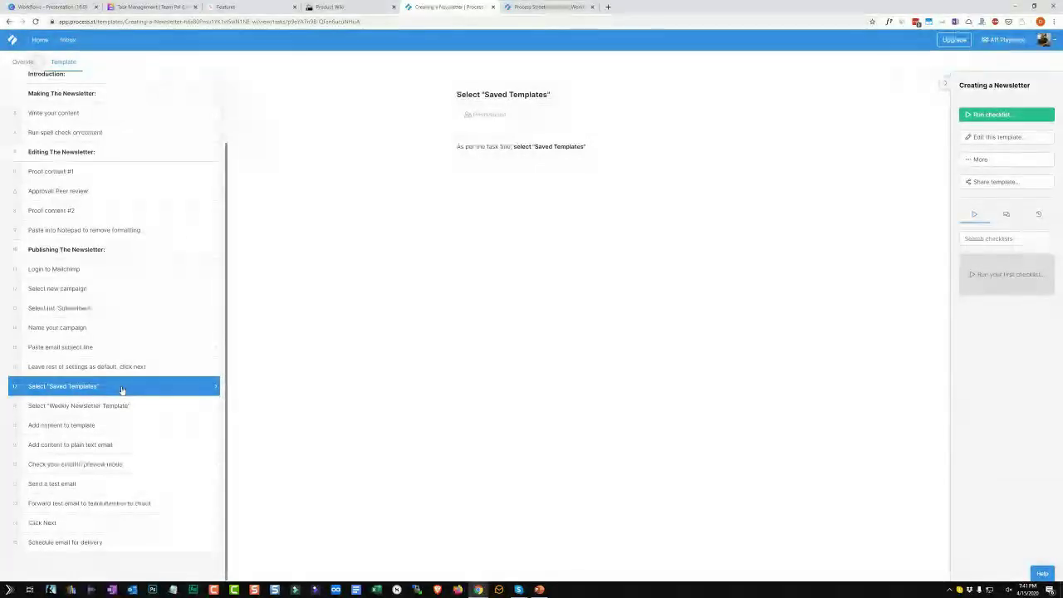
Step: Revisit the publishing tasks from the Subscribers list back to the Mailchimp login, and from "Saved Templates" on to Add content to template
left_click(114, 307)
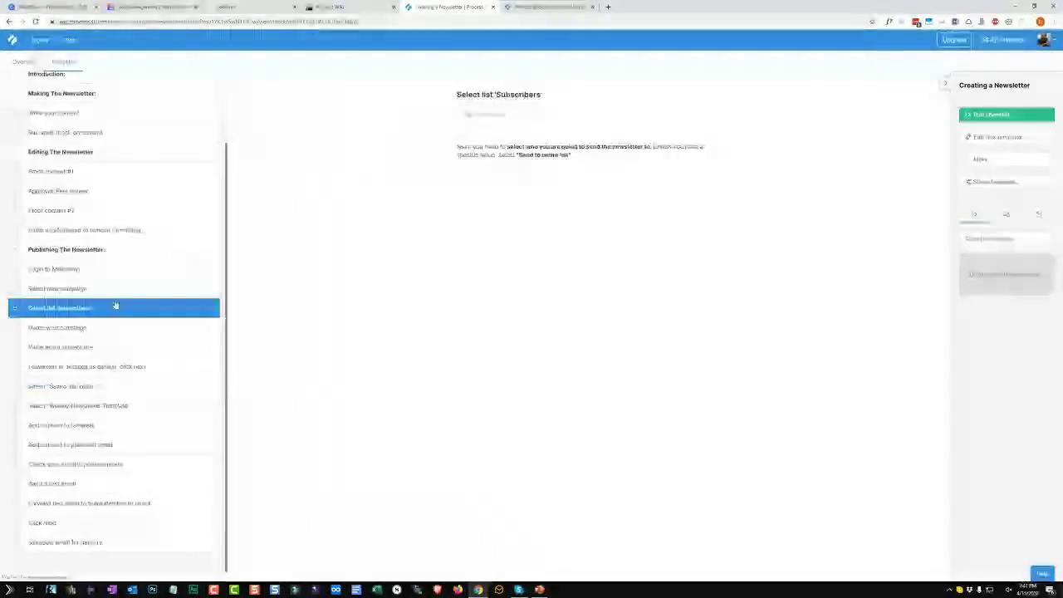
left_click(108, 286)
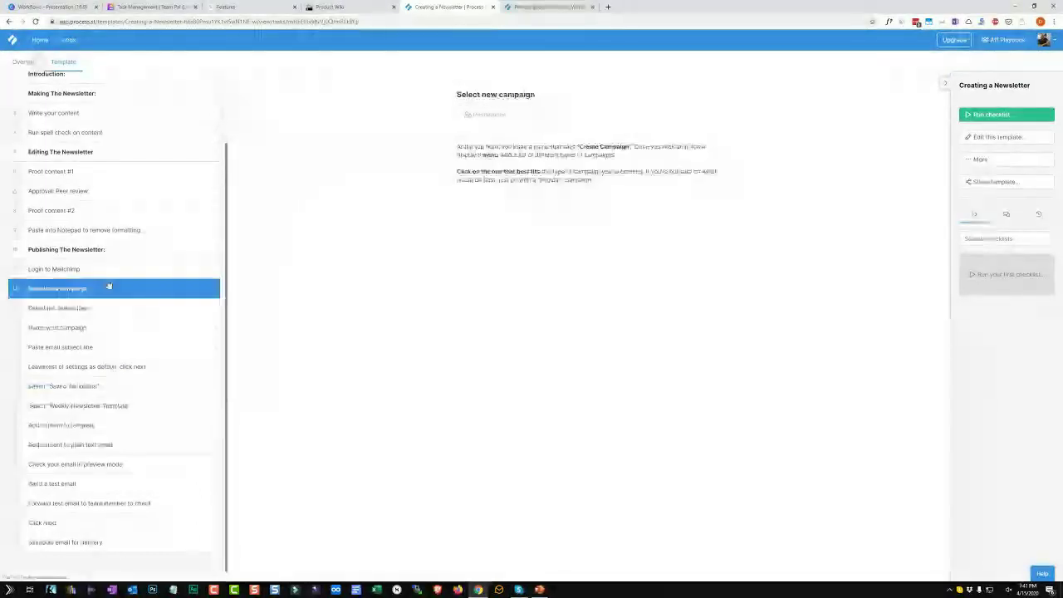
left_click(111, 270)
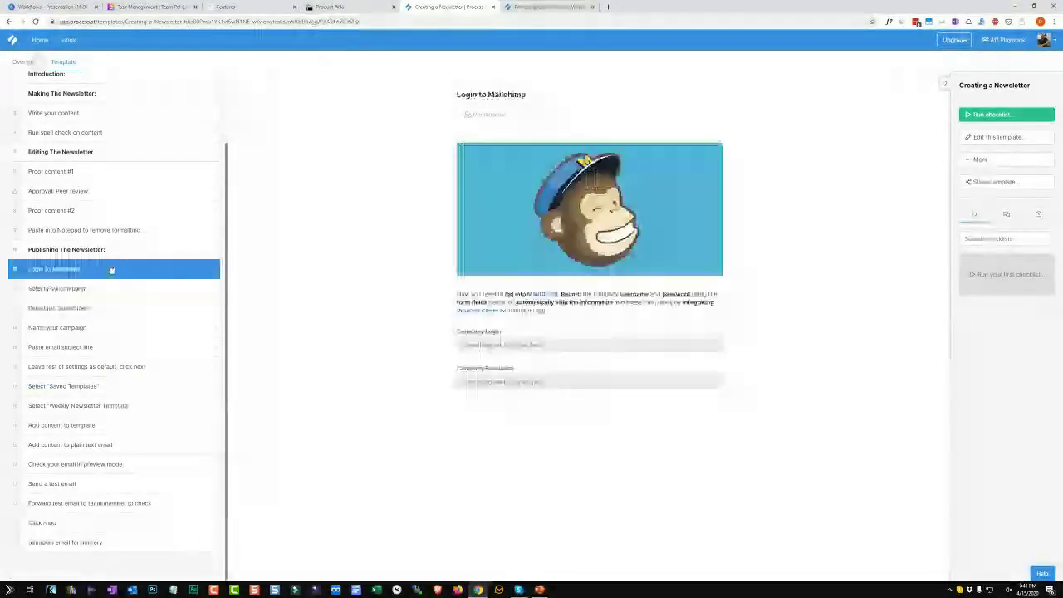
left_click(126, 387)
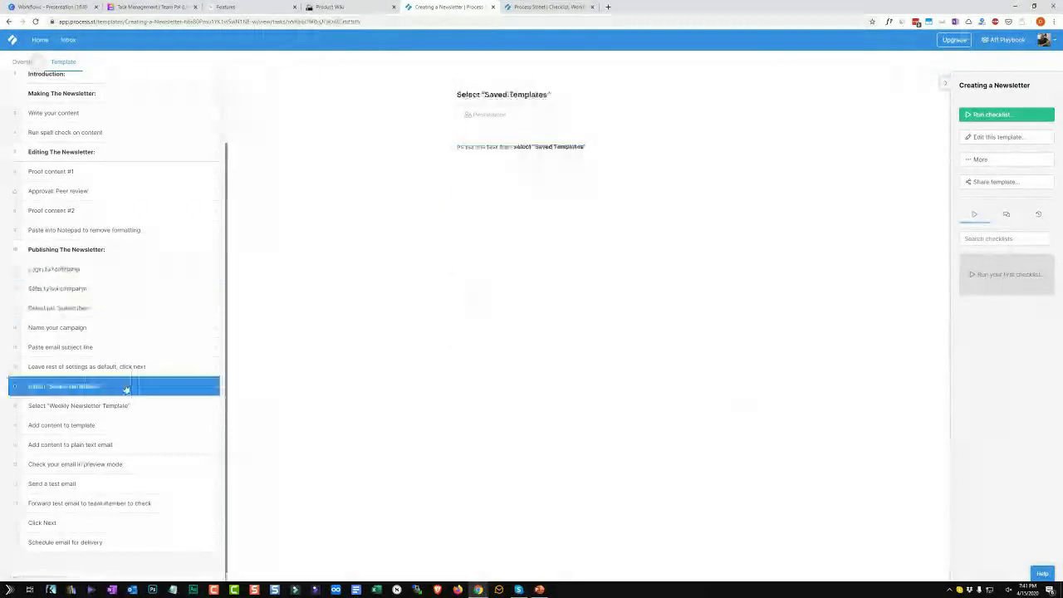
left_click(125, 406)
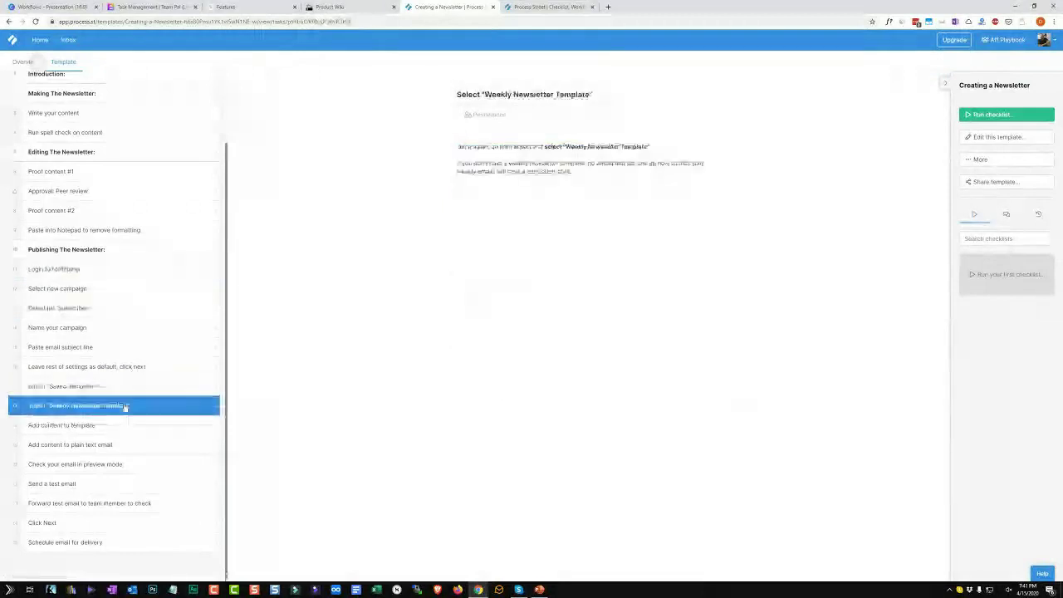
left_click(122, 426)
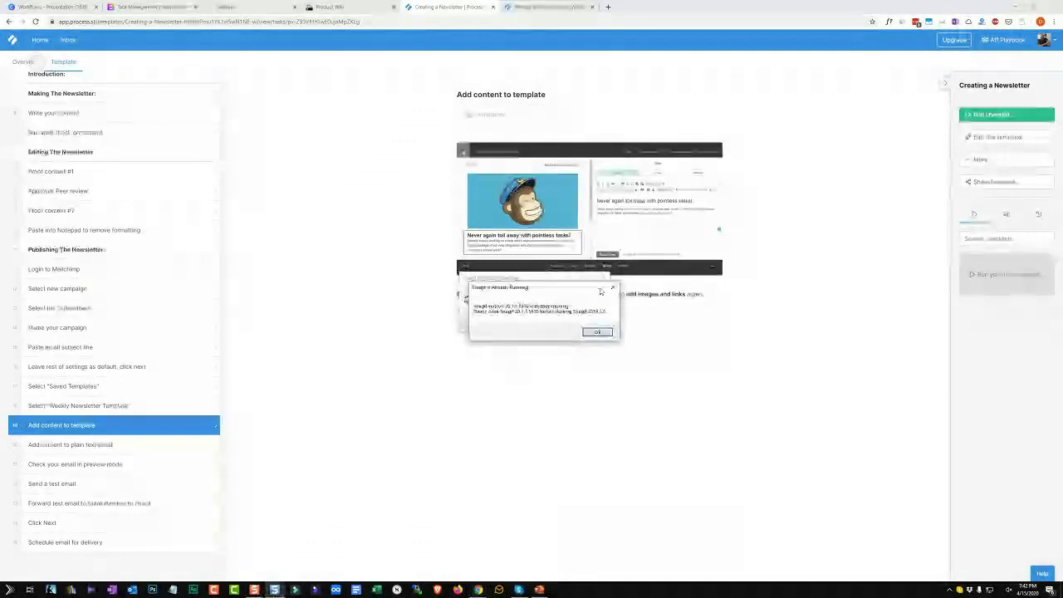
Step: Dismiss the Snagit notice, open the Snagit capture window in image mode and show its File commands
key("Return")
left_click(949, 590)
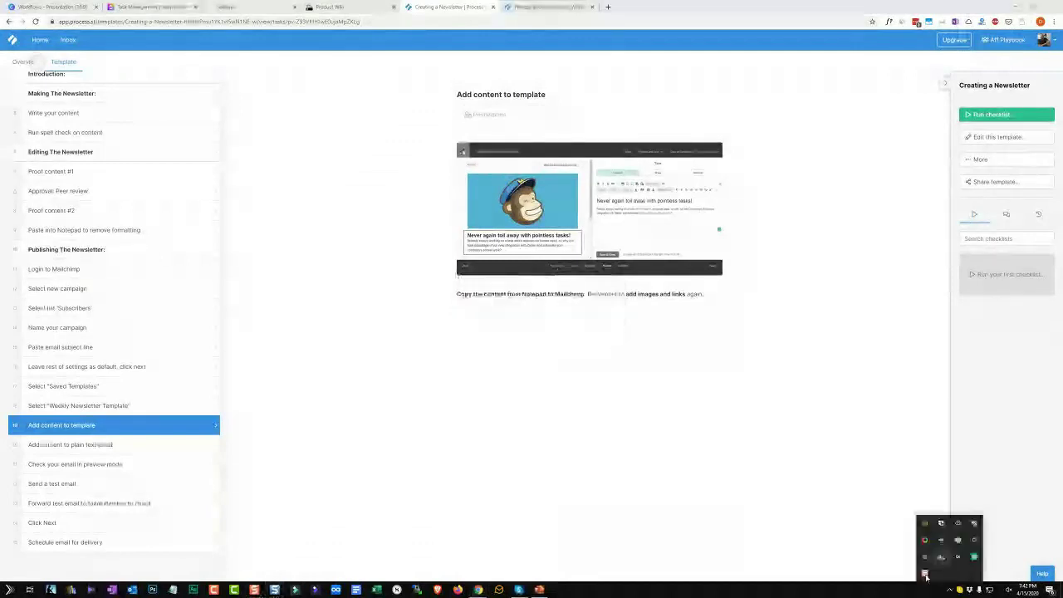
left_click(925, 574)
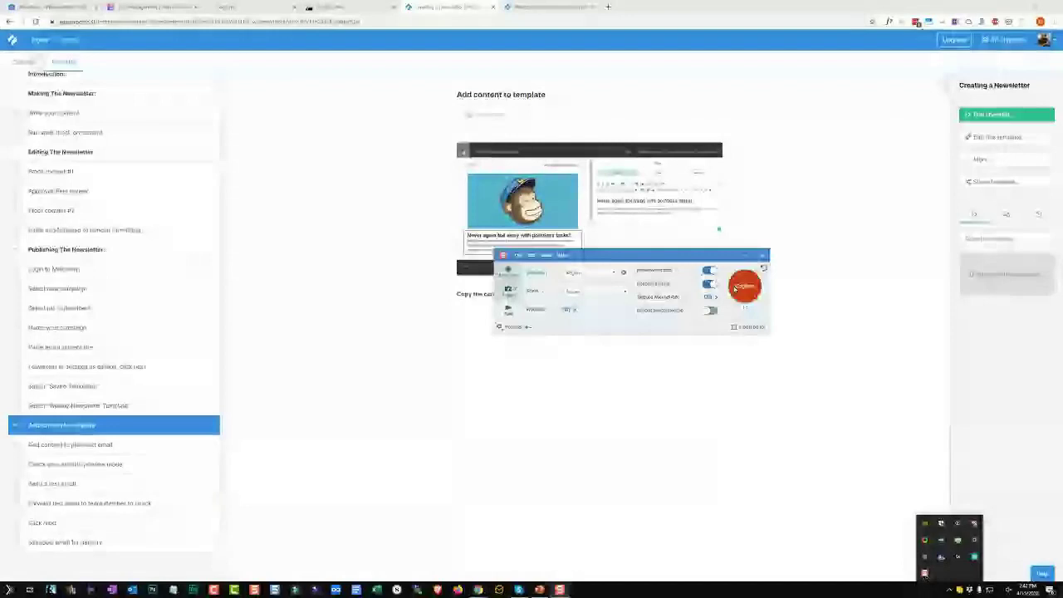
left_click(510, 293)
left_click_drag(512, 260, 468, 321)
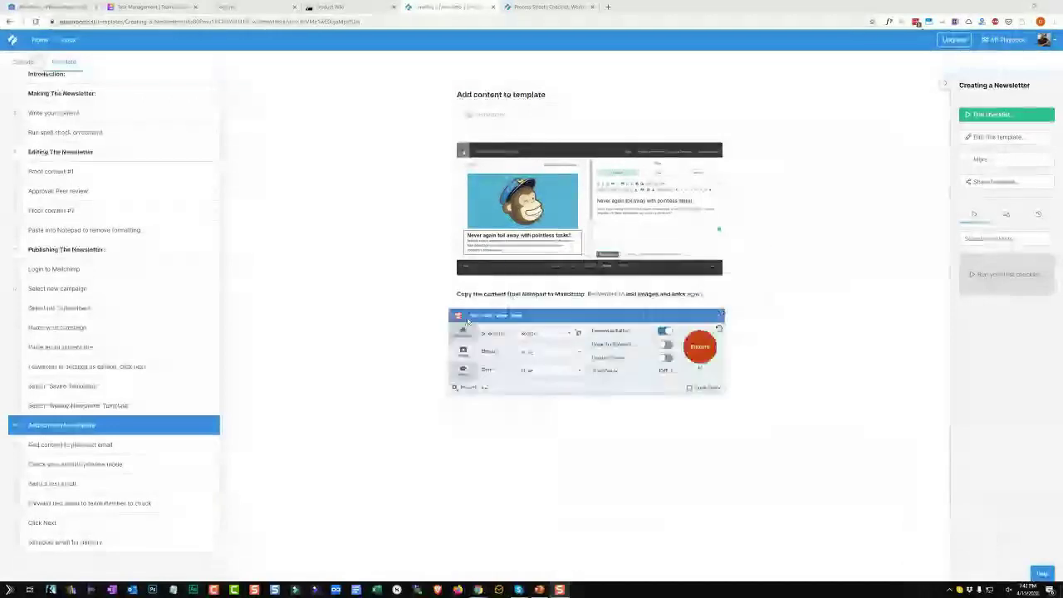
left_click(472, 318)
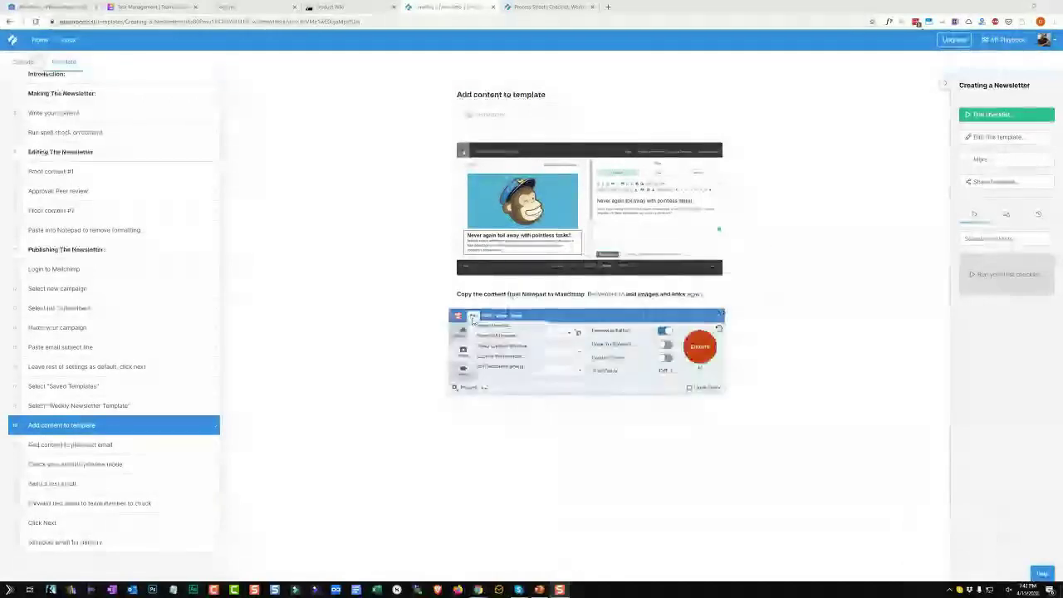
Step: Capture the Add content to template task, from its heading to the instruction below the picture, as a Snagit image
mouse_move(517, 315)
key("Print")
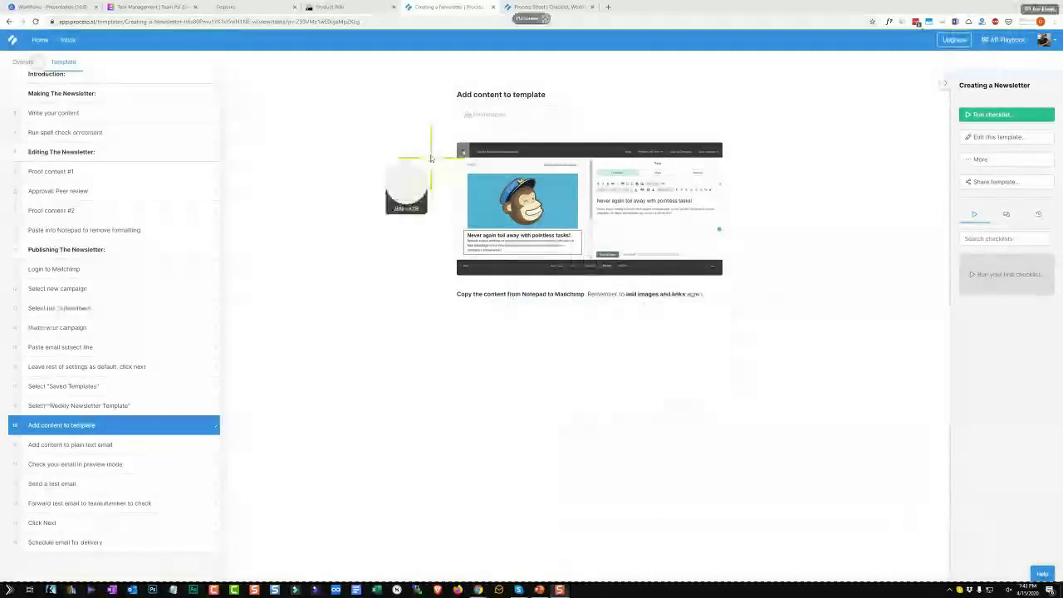
left_click_drag(429, 86, 723, 308)
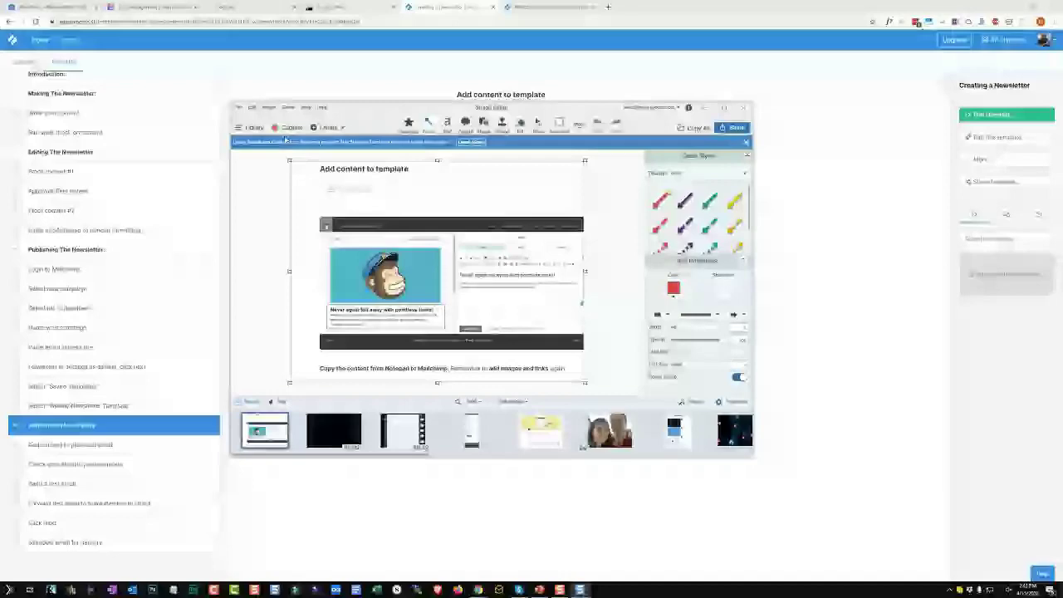
Step: View Snagit's choices for creating an image from a template, cancel, minimize the editor and dismiss the capture window
left_click(286, 141)
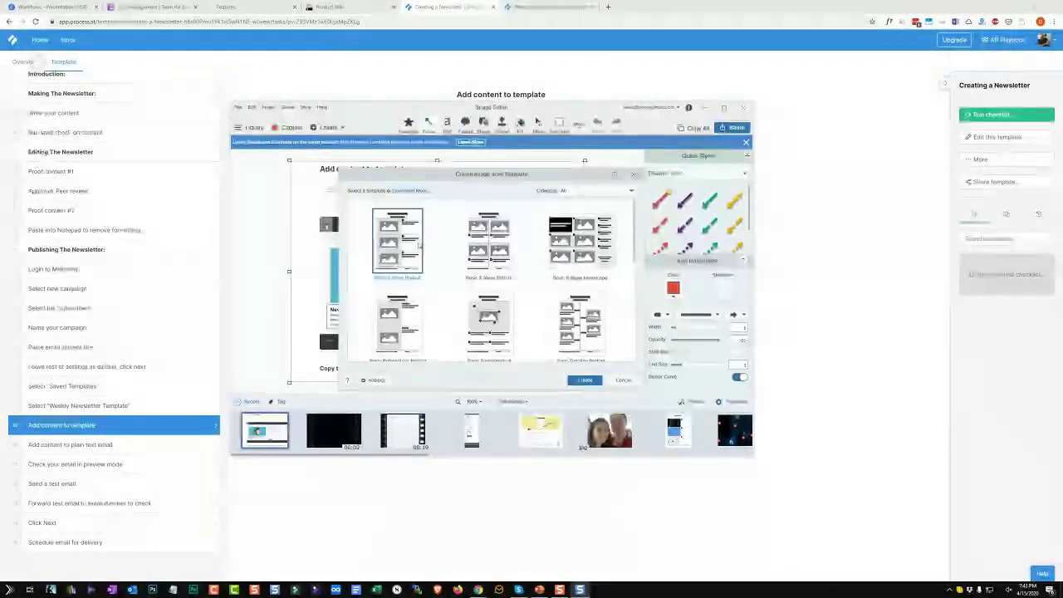
left_click(623, 381)
left_click(704, 107)
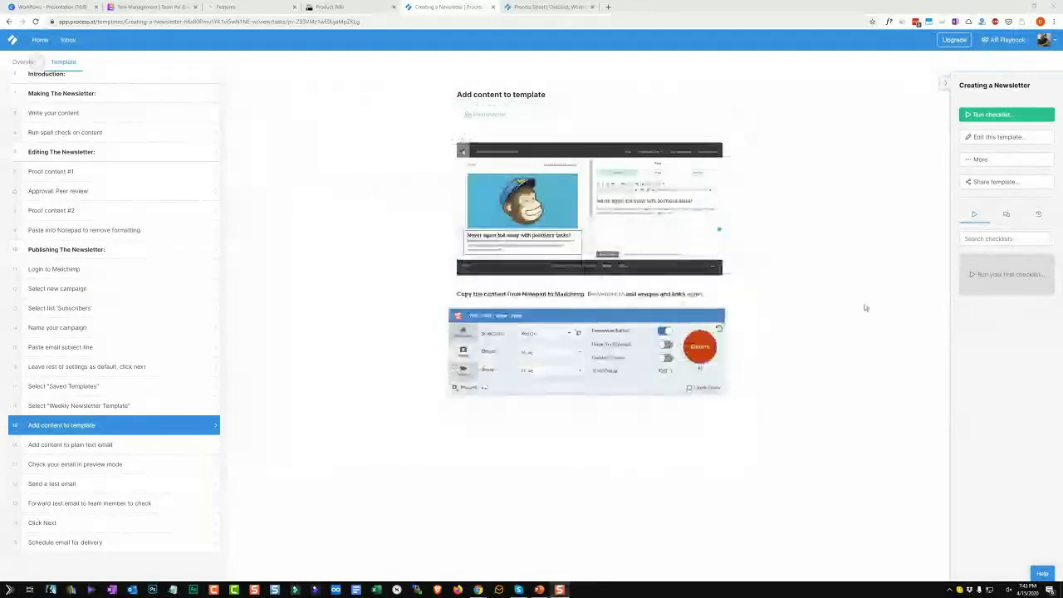
left_click(717, 316)
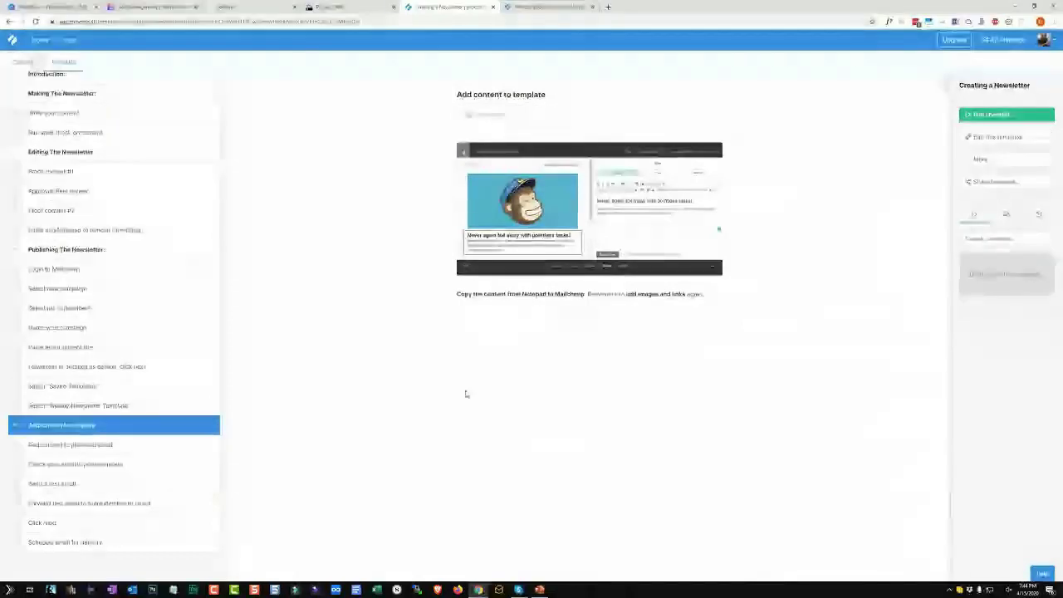
Step: Examine the editing tasks of the newsletter template, from proofing and peer review through Paste into Notepad to remove formatting
left_click(98, 196)
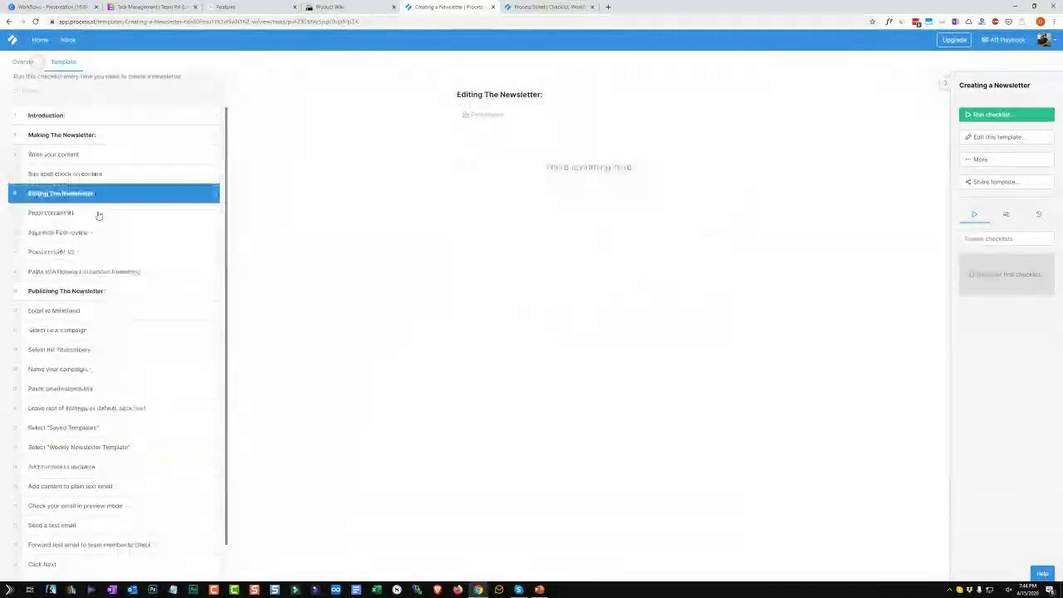
left_click(97, 214)
left_click(138, 238)
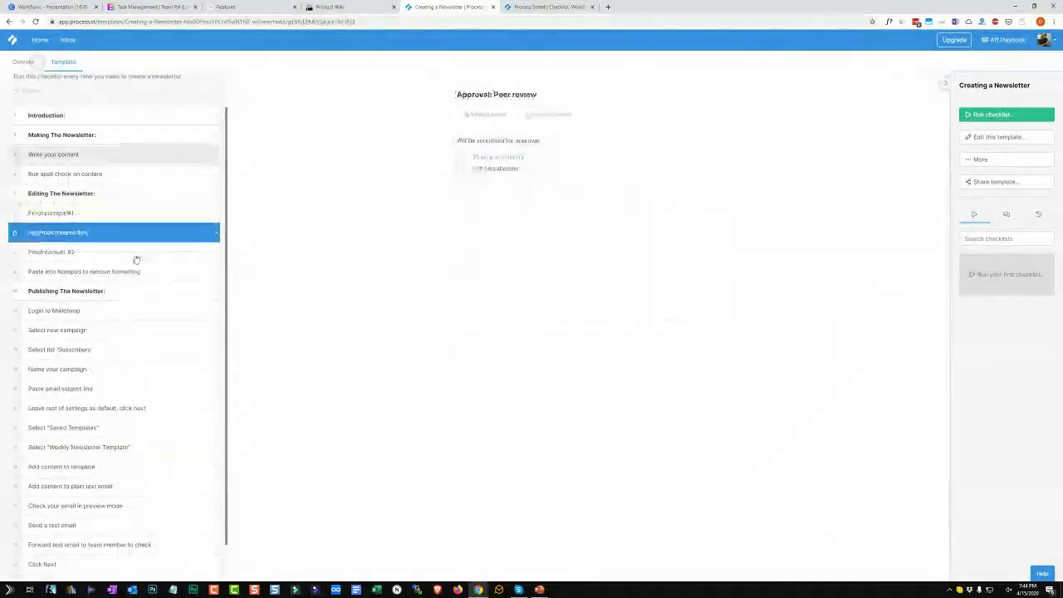
left_click(138, 273)
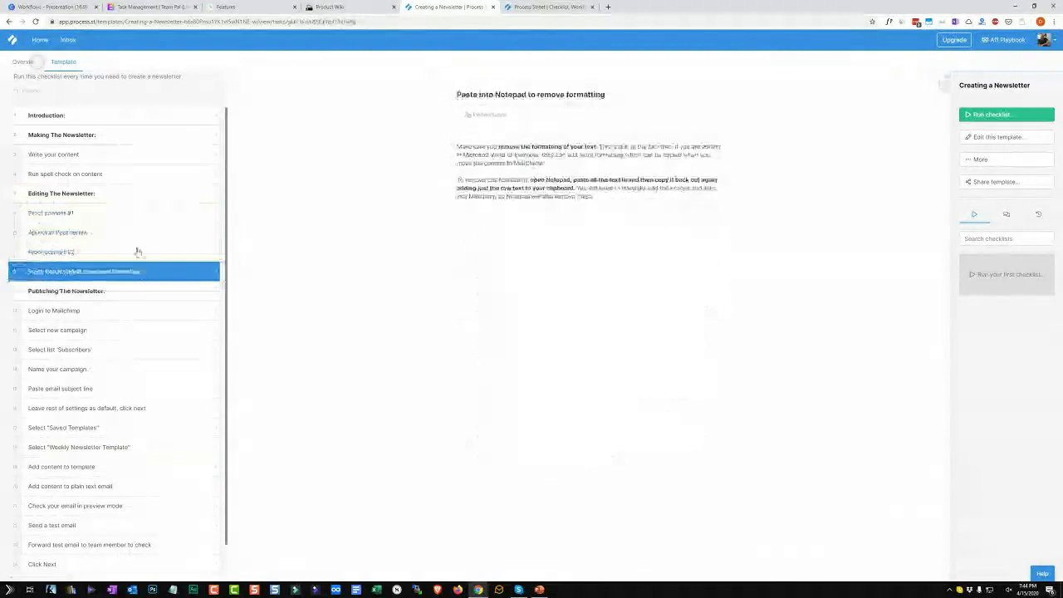
left_click(137, 252)
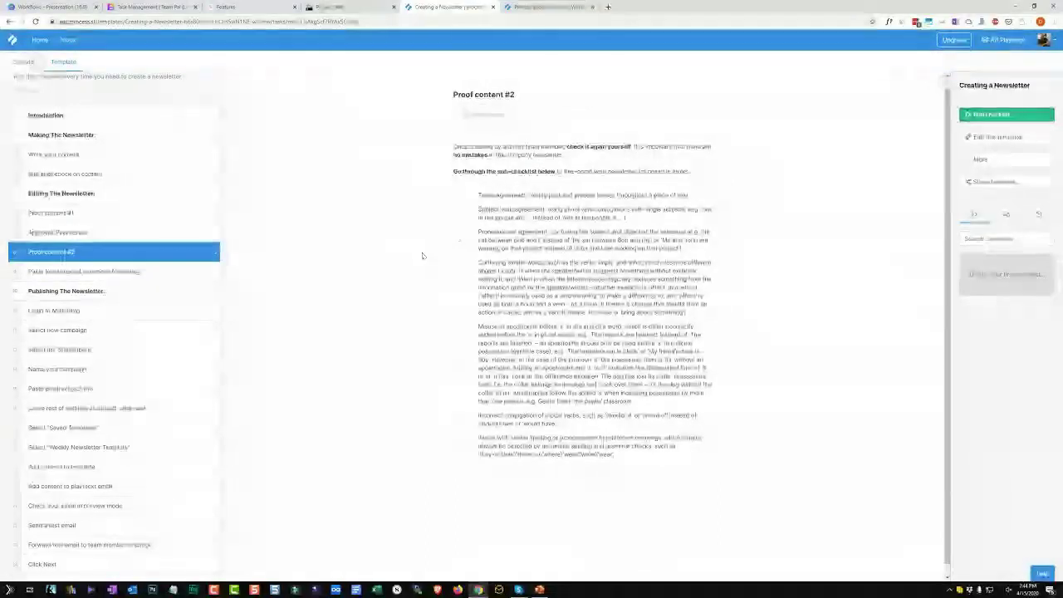
left_click(135, 272)
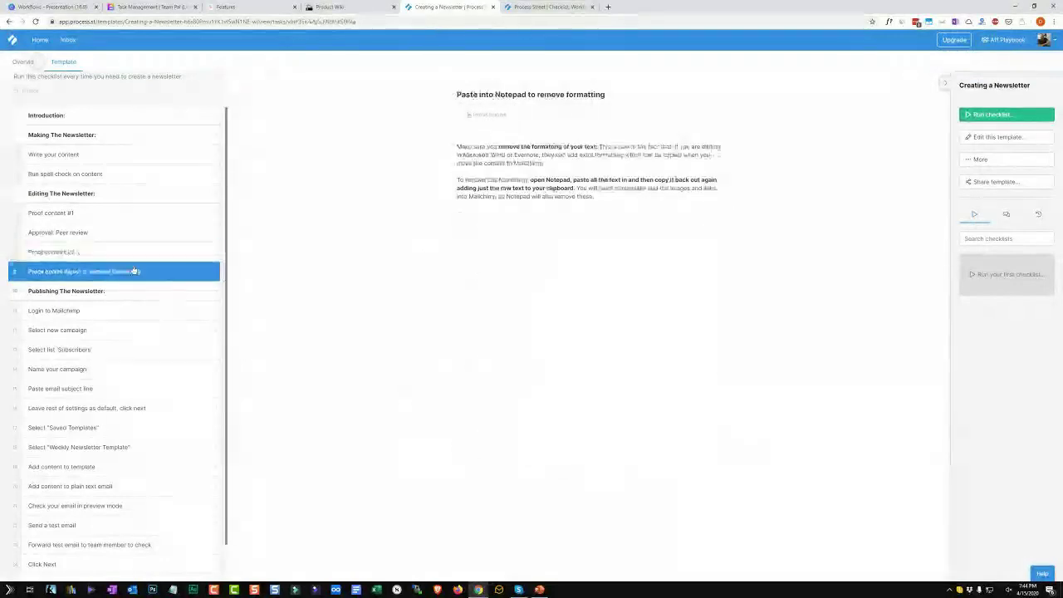
Step: Review the Login to Mailchimp and Select new campaign tasks, returning to the Mailchimp login with its company fields
left_click(108, 308)
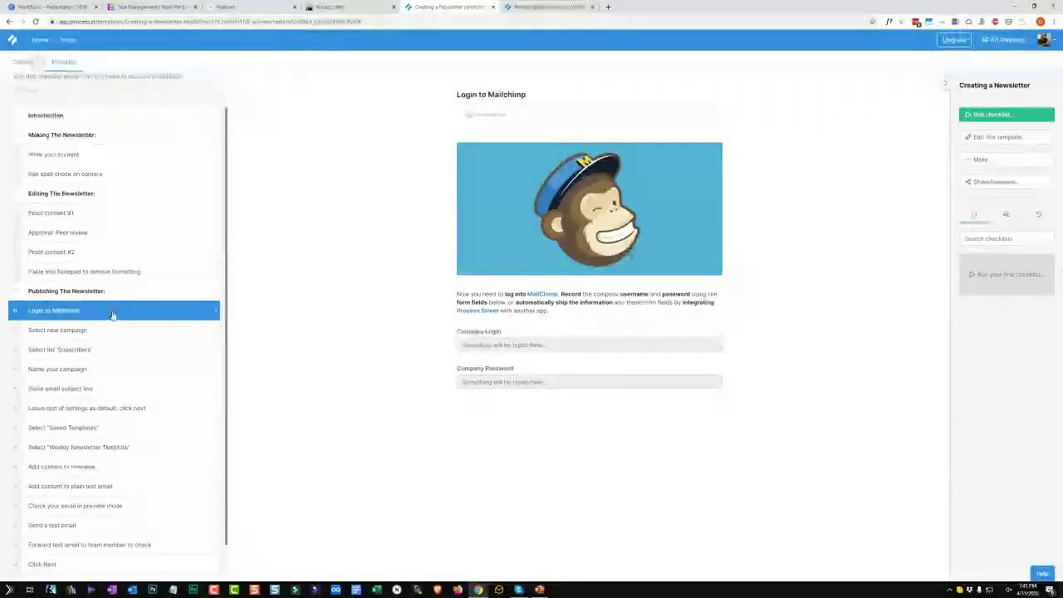
left_click(126, 330)
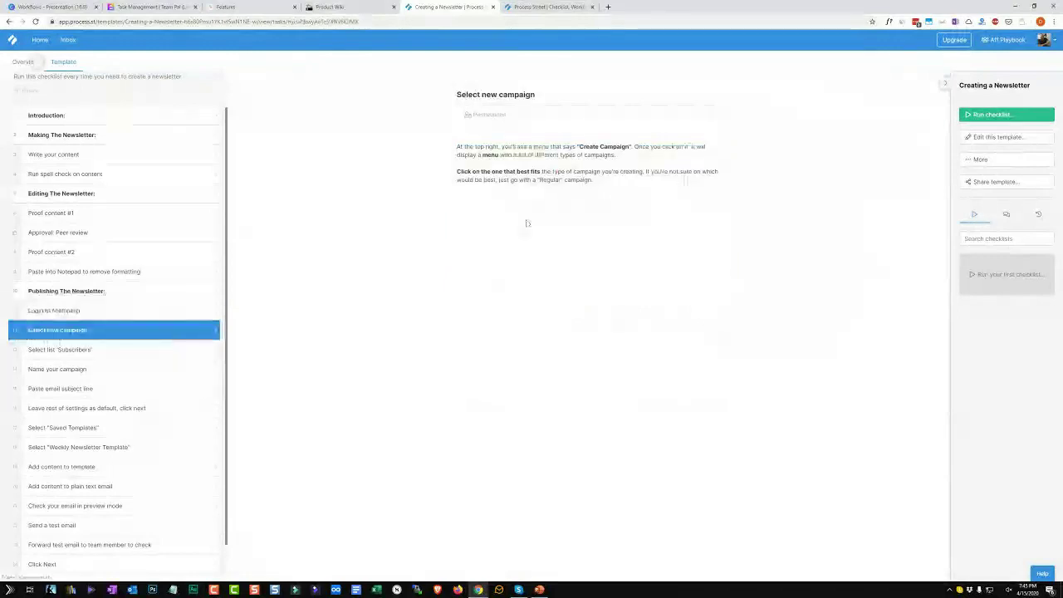
left_click(167, 319)
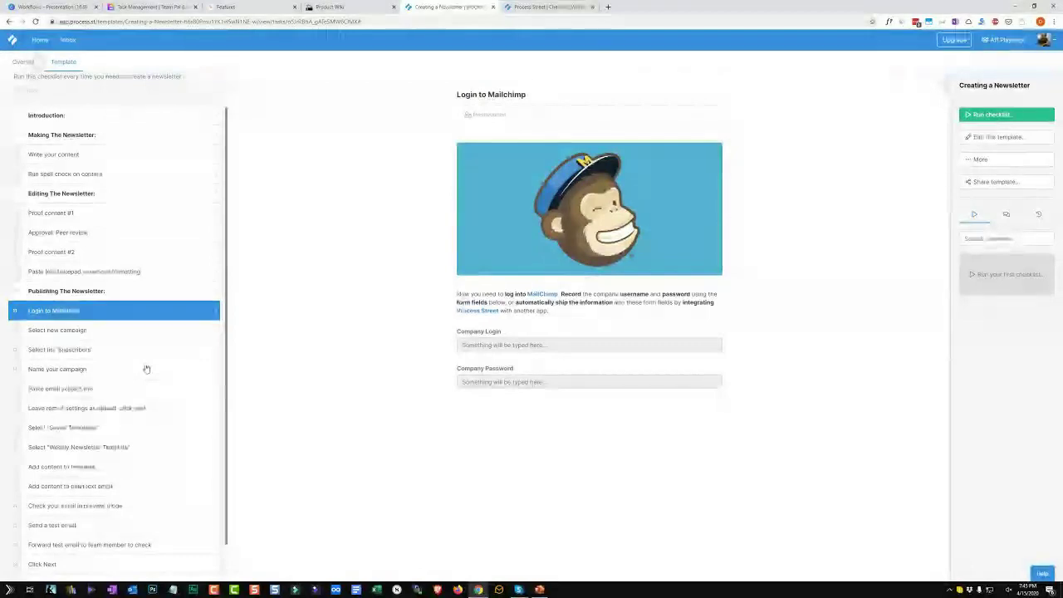
Step: Open the Social Media Image Design template from Home and examine its platform, design, feedback and Facebook canvas tasks
left_click(36, 37)
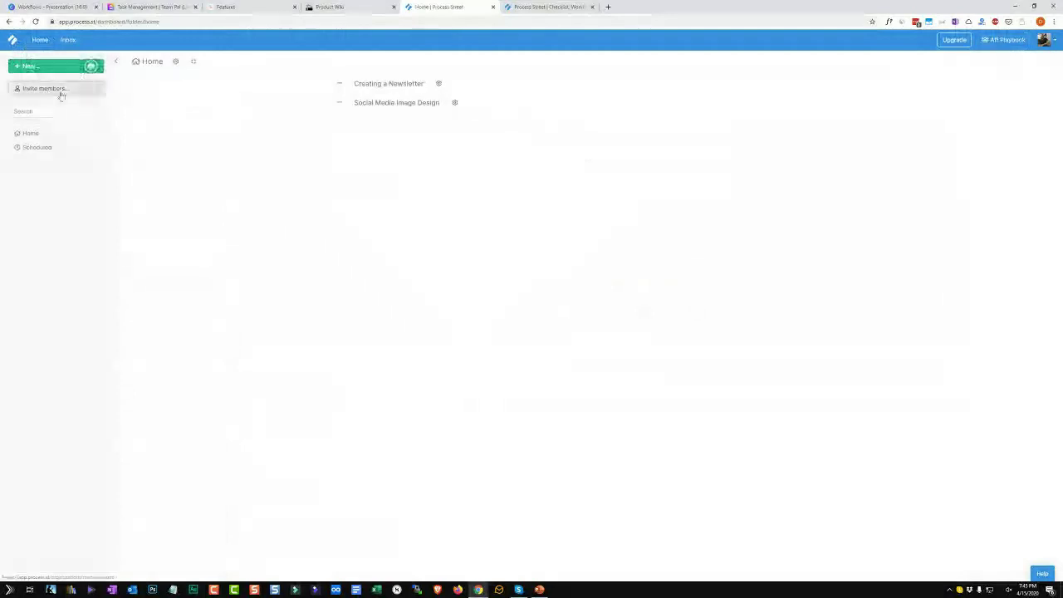
left_click(399, 106)
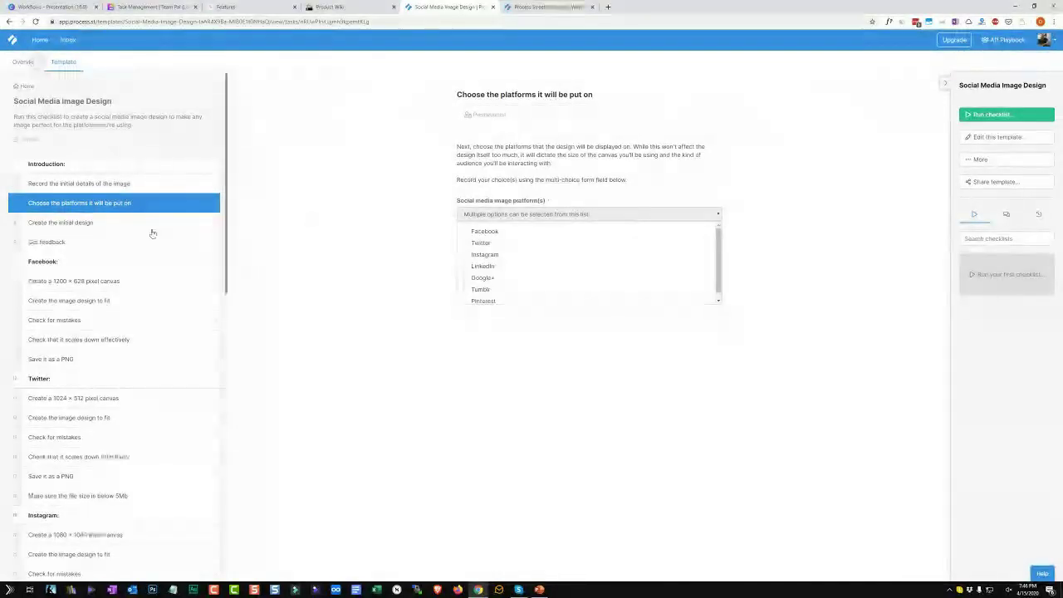
left_click(152, 229)
left_click(149, 245)
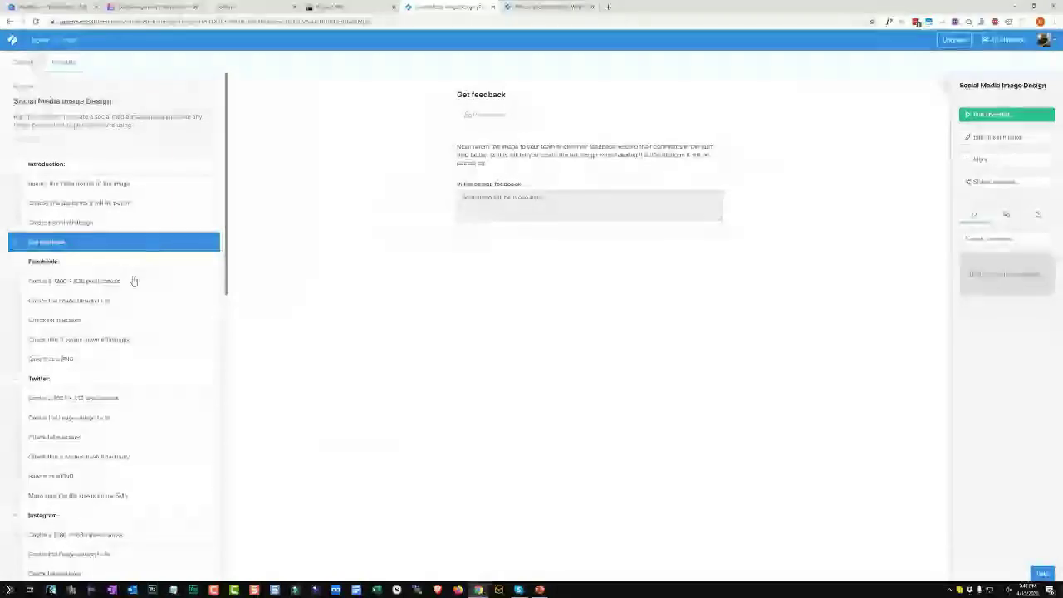
left_click(133, 281)
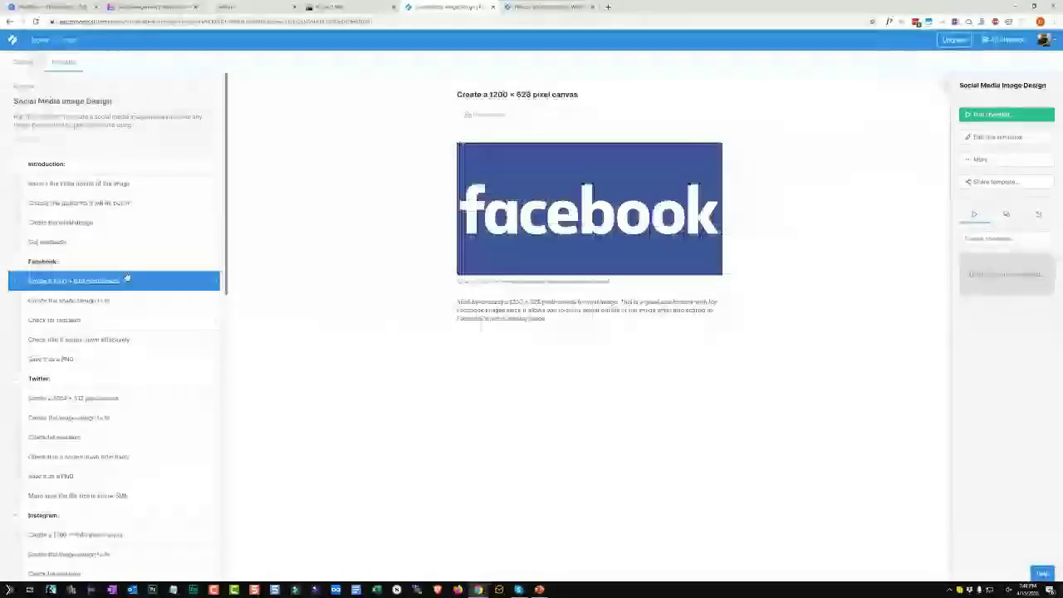
left_click(120, 301)
left_click(118, 320)
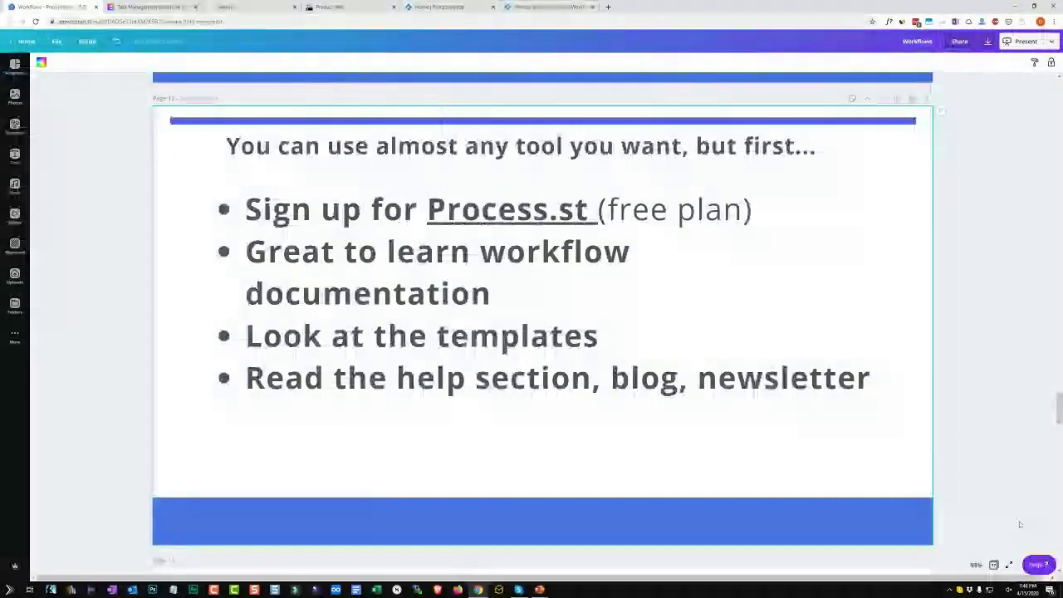
Step: Present the Workflows deck in Canva full screen and advance to the Streamlining & Outsourcing slide
left_click(1018, 42)
left_click(993, 268)
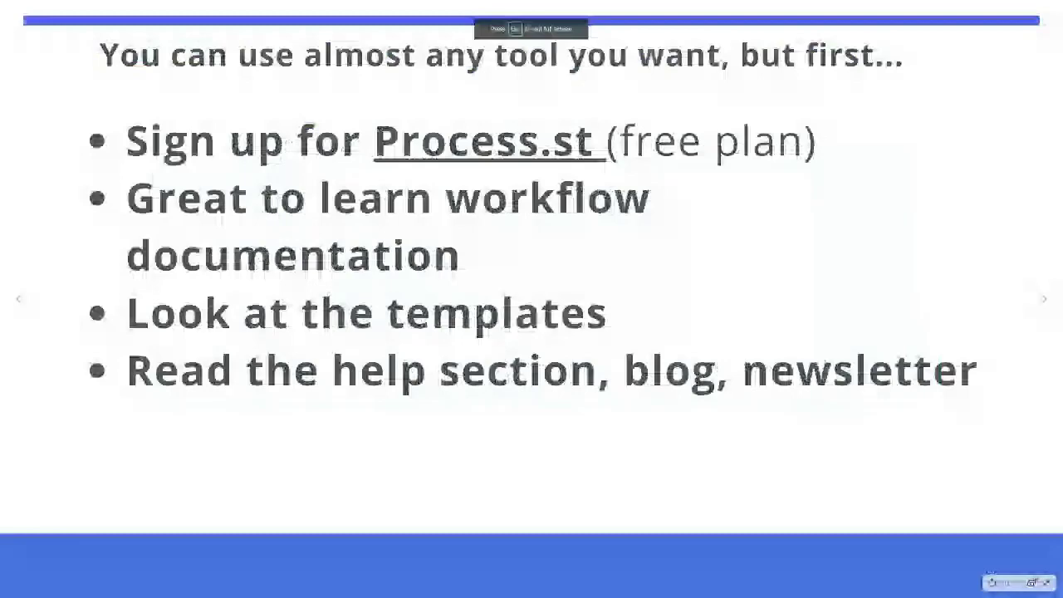
key("Right")
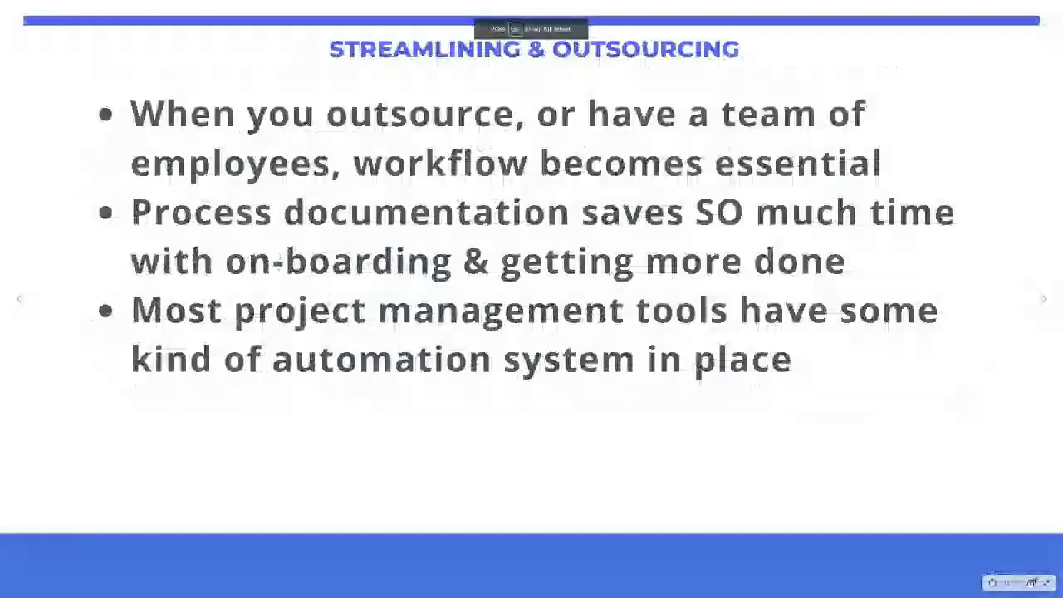
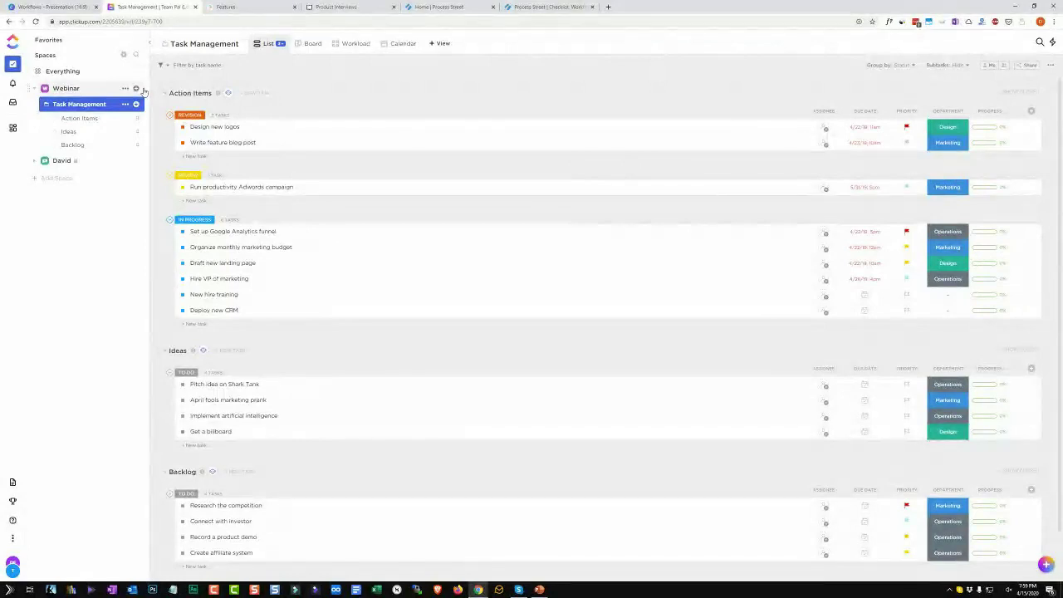
Step: Compare the Task Management folder in ClickUp's List and Board views, ending on the Board view
left_click(312, 43)
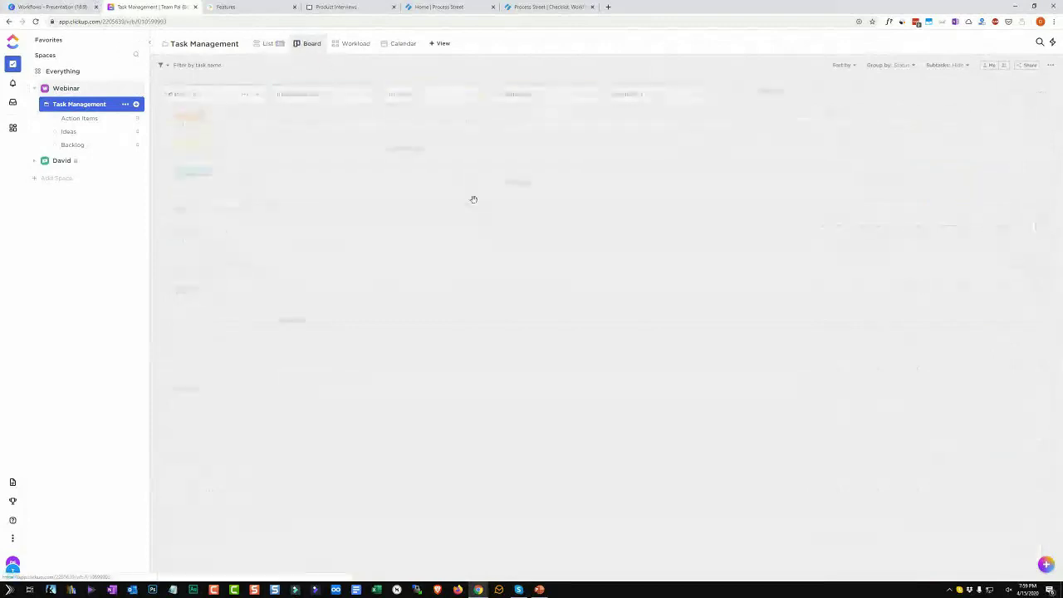
left_click(268, 43)
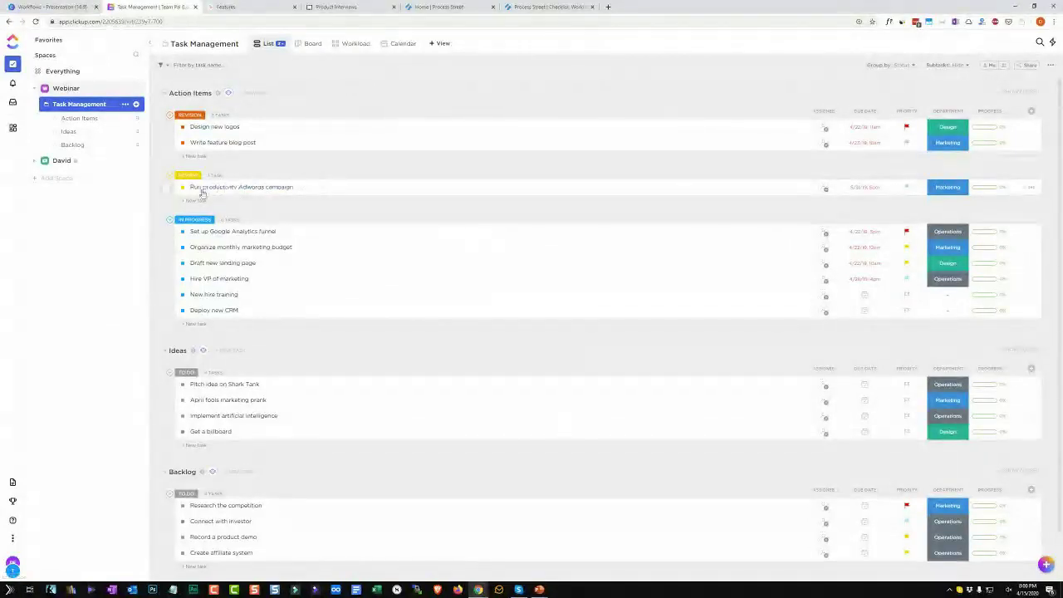
left_click(225, 46)
left_click(508, 46)
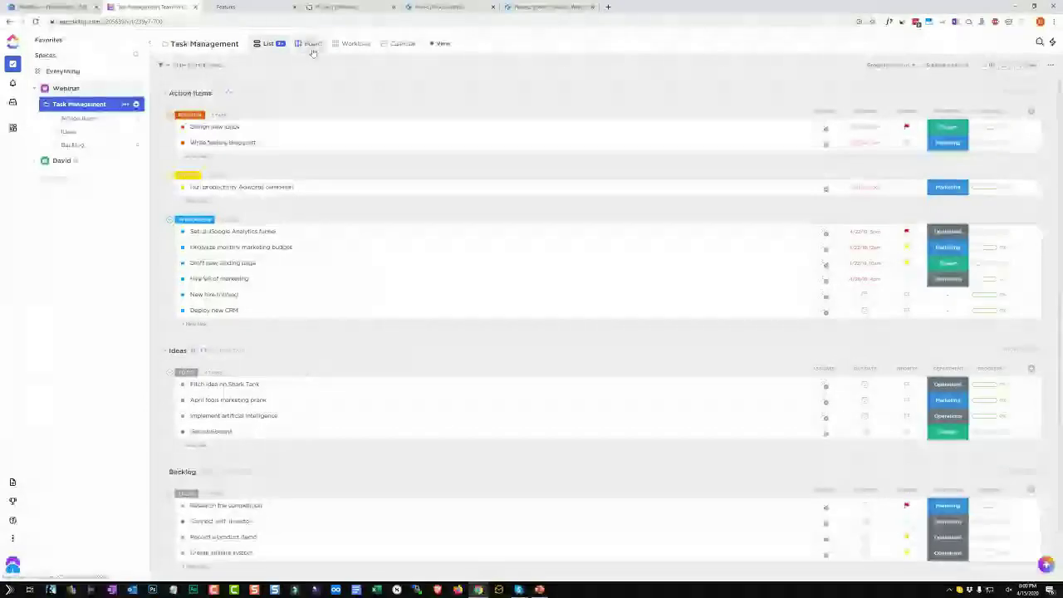
left_click(312, 43)
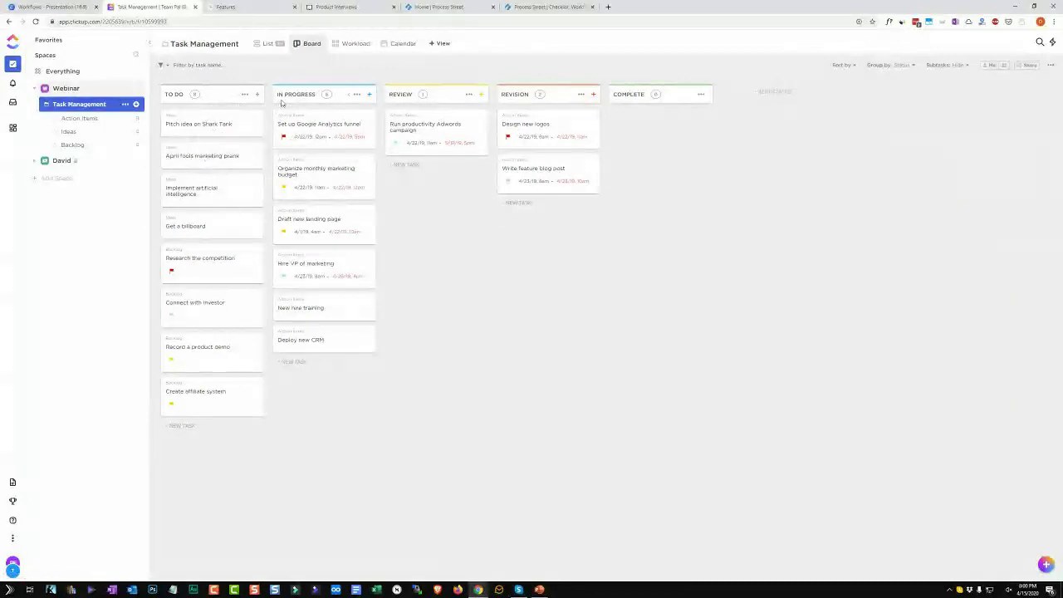
Step: Move the "Pitch idea on Shark Tank" task from To Do to In Progress and on to Complete
mouse_move(223, 124)
left_mouse_down()
mouse_move(318, 138)
mouse_move(338, 125)
mouse_move(315, 135)
mouse_move(200, 114)
mouse_move(211, 126)
left_mouse_up()
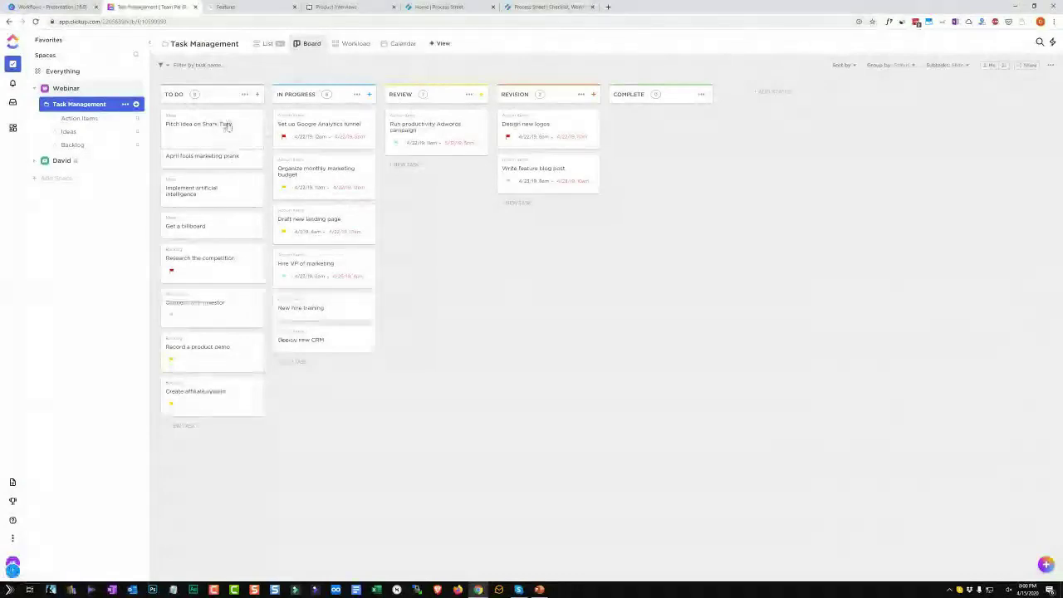
left_click_drag(226, 127, 334, 123)
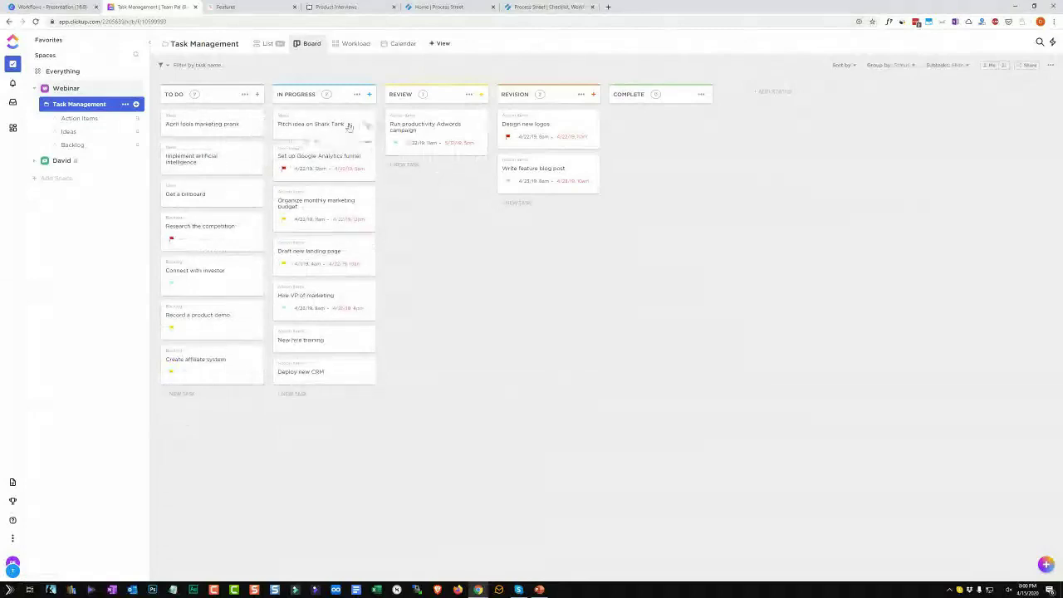
left_click_drag(349, 123, 689, 116)
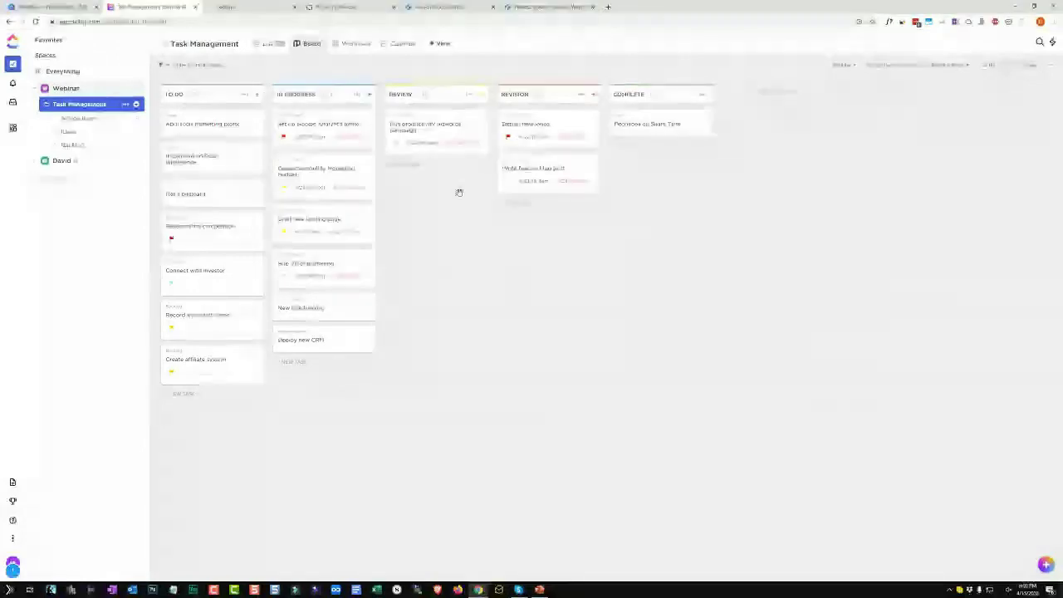
Step: Assign the "Research the competition" task to a team member and move it to In Progress, above "Draft new landing page"
left_click(258, 229)
left_click(263, 267)
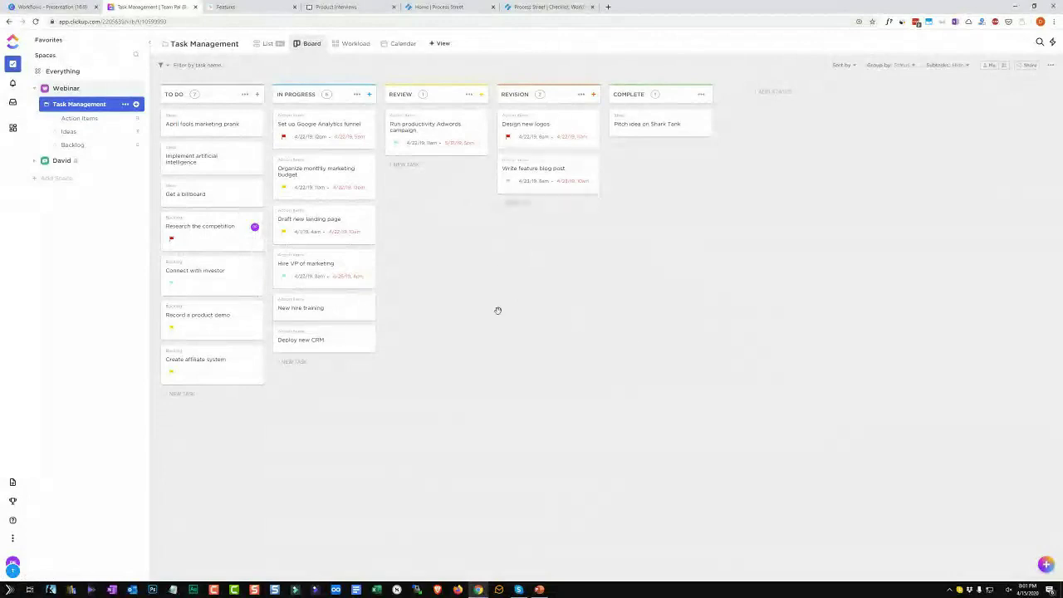
left_click_drag(171, 241, 361, 241)
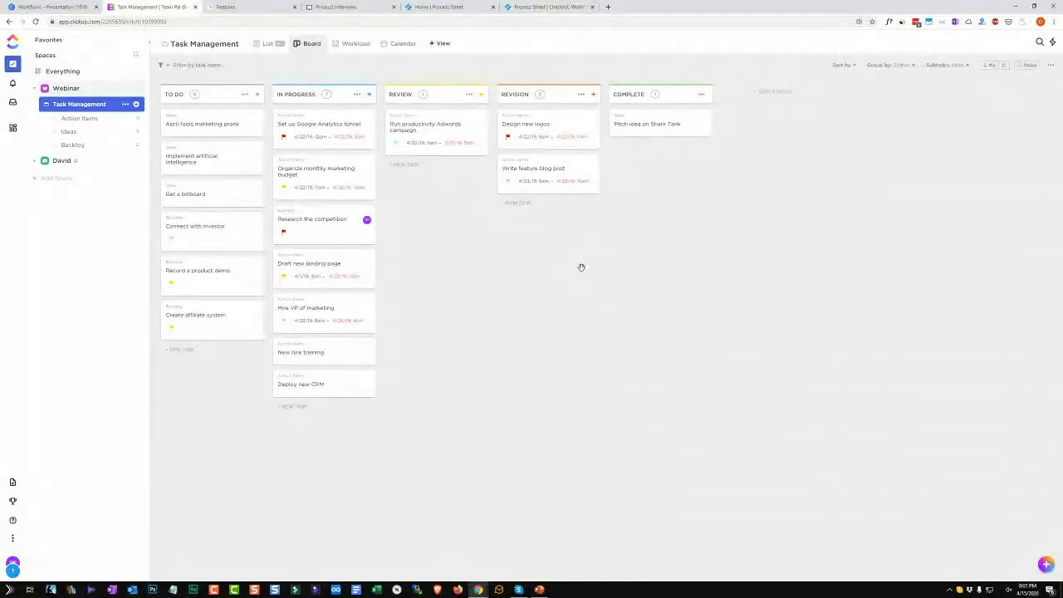
Step: Examine the Task Management folder's Workload view and its April 2020 Calendar view
left_click(357, 44)
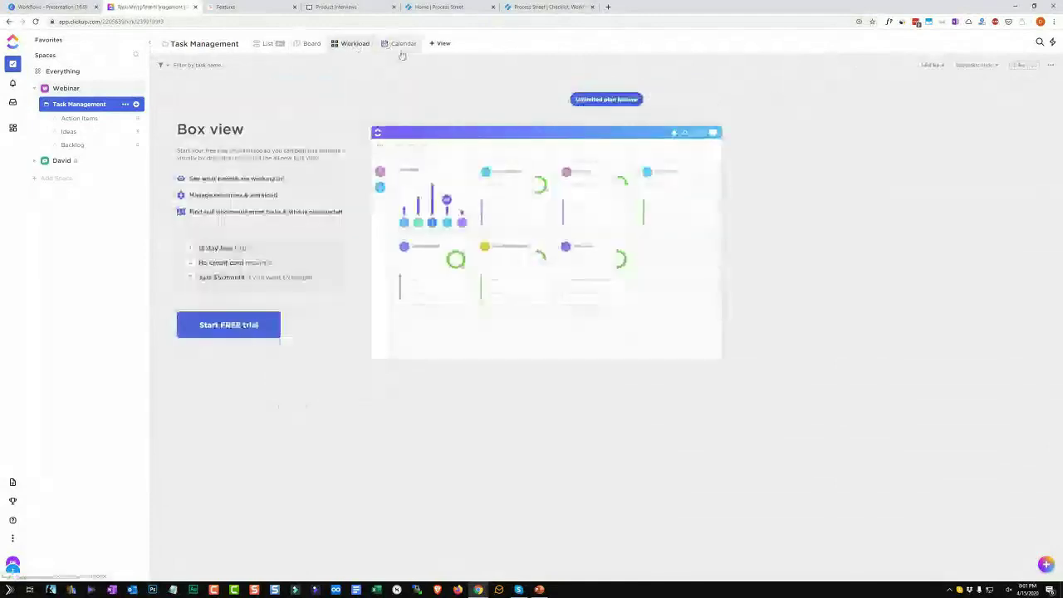
left_click(403, 44)
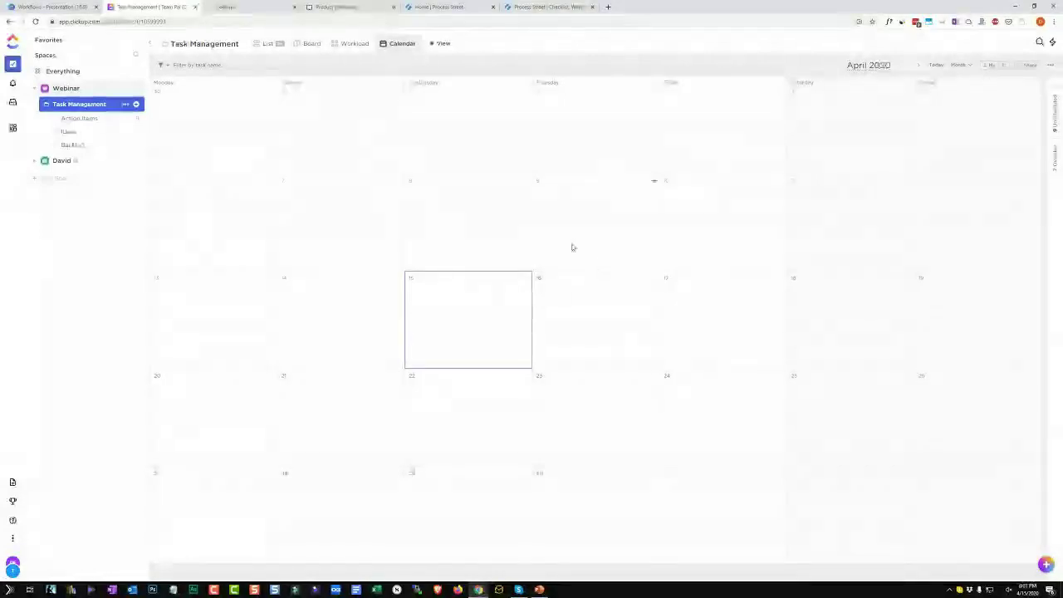
left_click(400, 183)
left_click(375, 216)
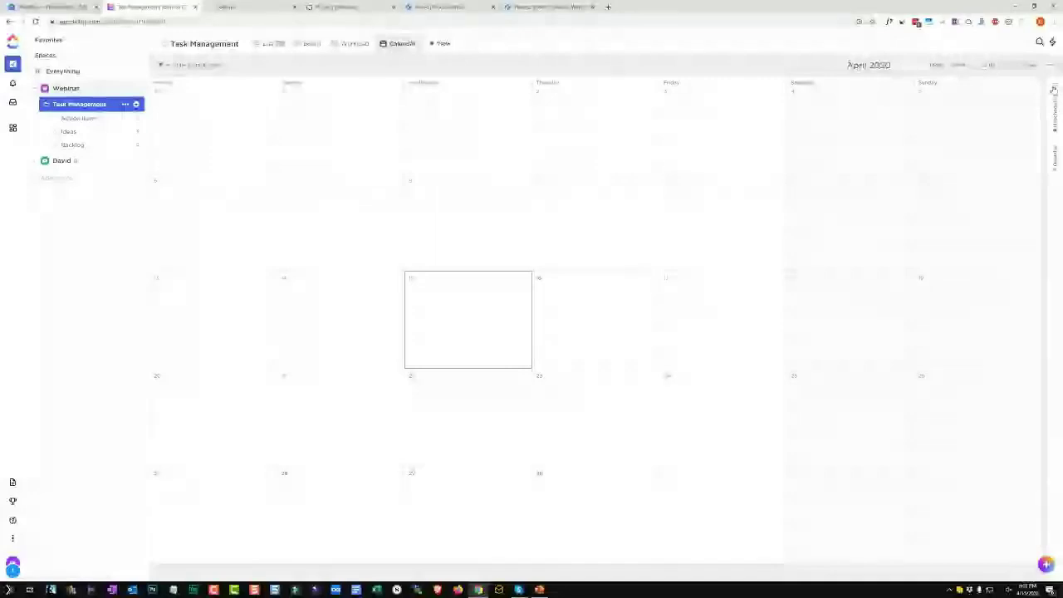
left_click(283, 47)
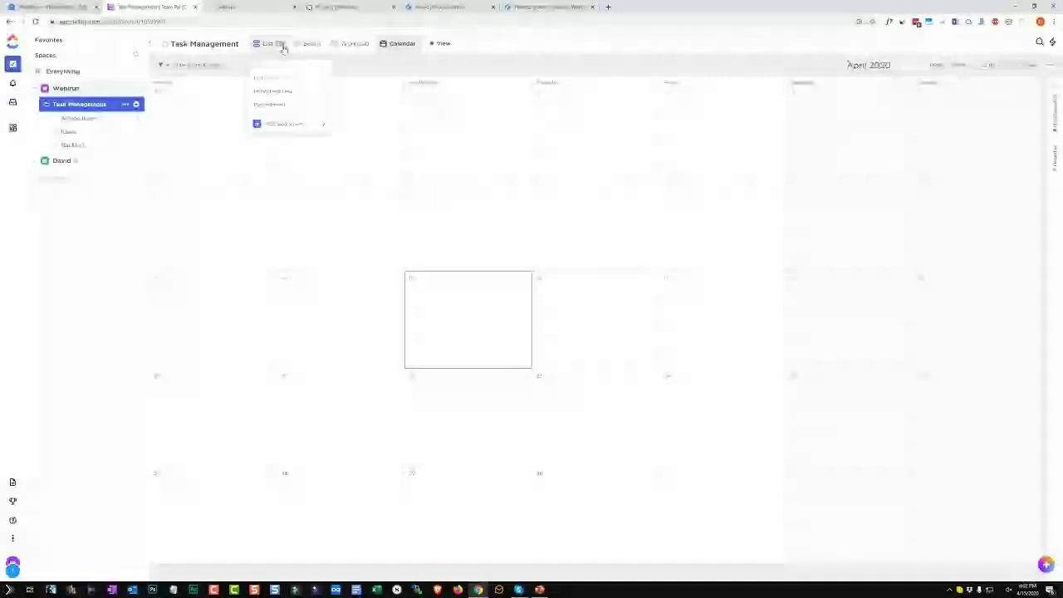
Step: Return to the Board view, show the Task Management folder's options and close them again
left_click(307, 43)
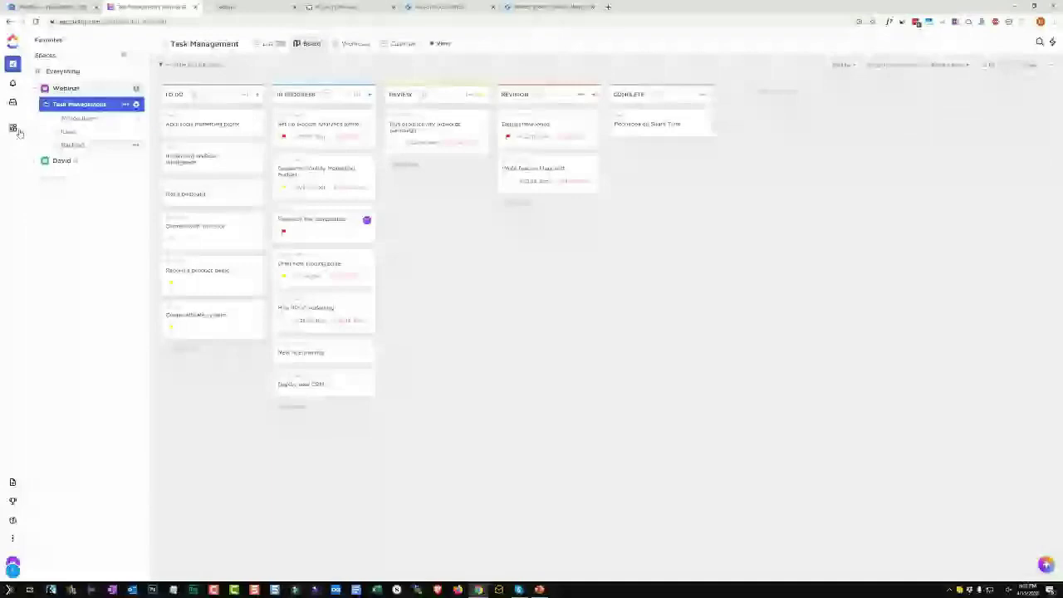
left_click(168, 46)
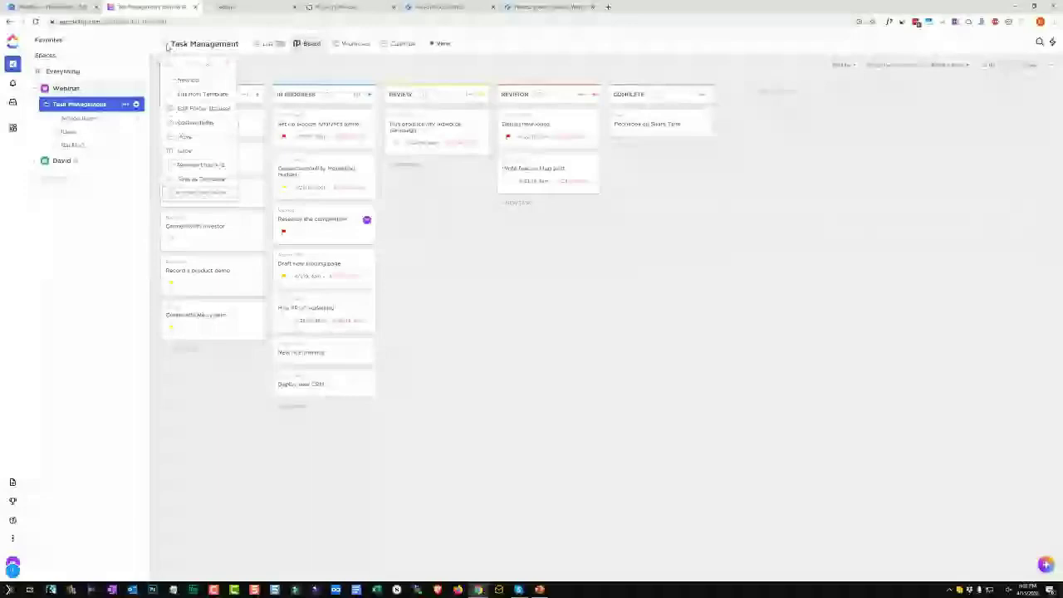
left_click(471, 244)
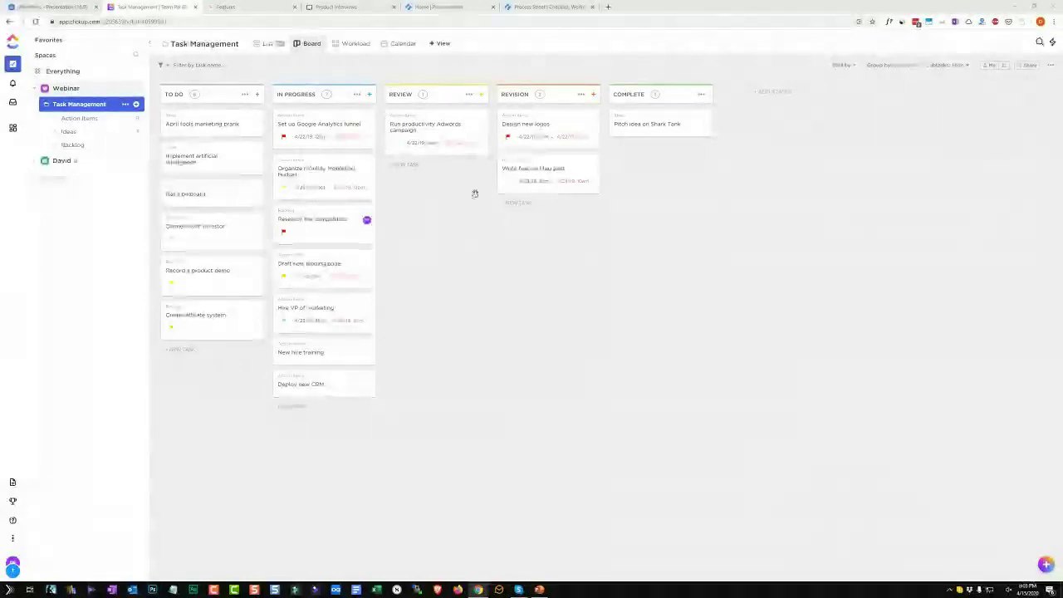
Step: Switch to the PowerPoint presentation at the Audit Your Business slide, and minimize its window
left_click(540, 591)
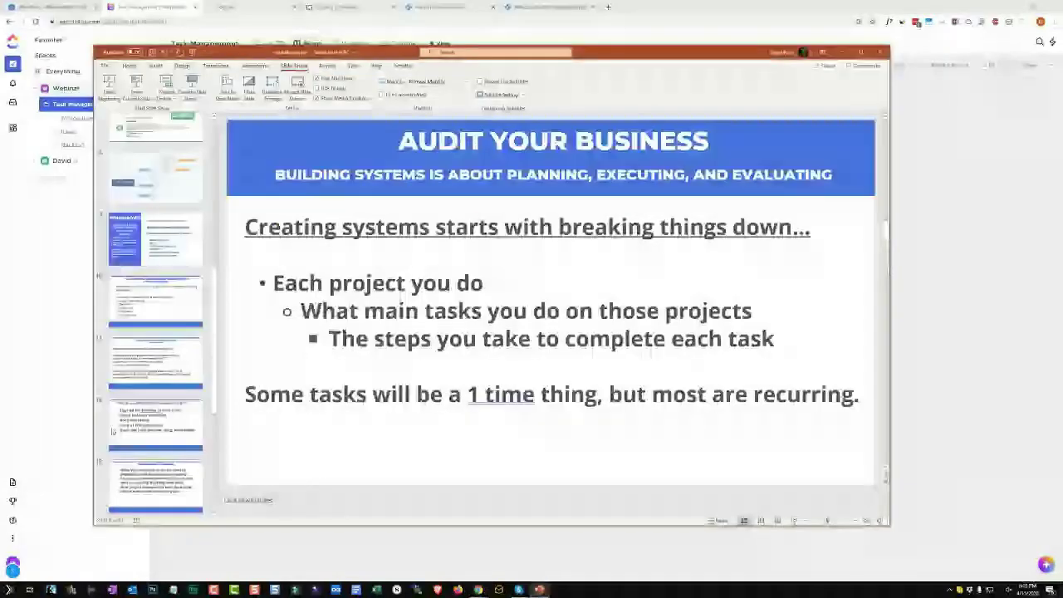
left_click(842, 52)
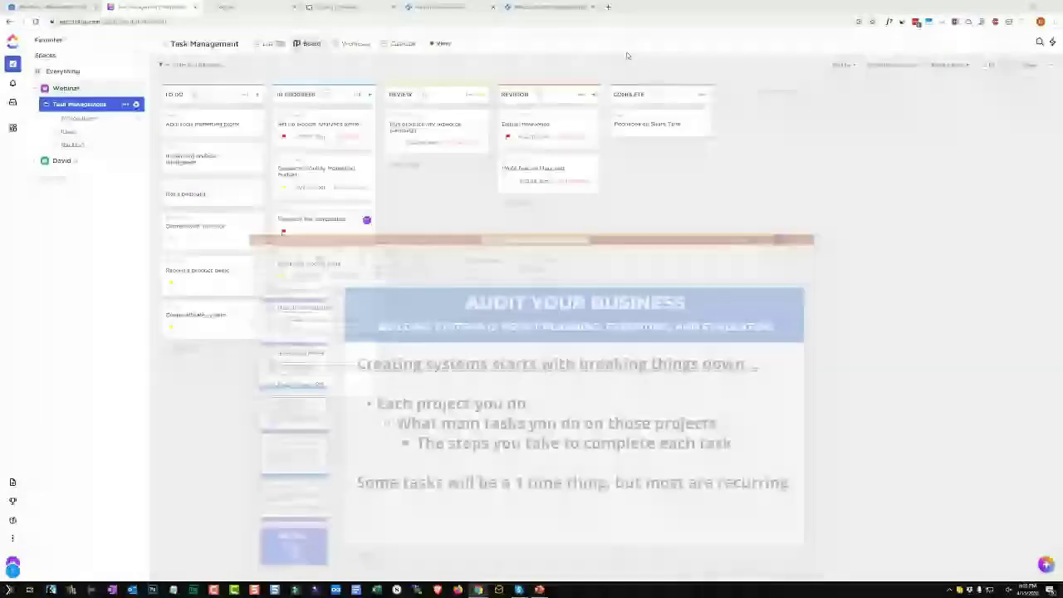